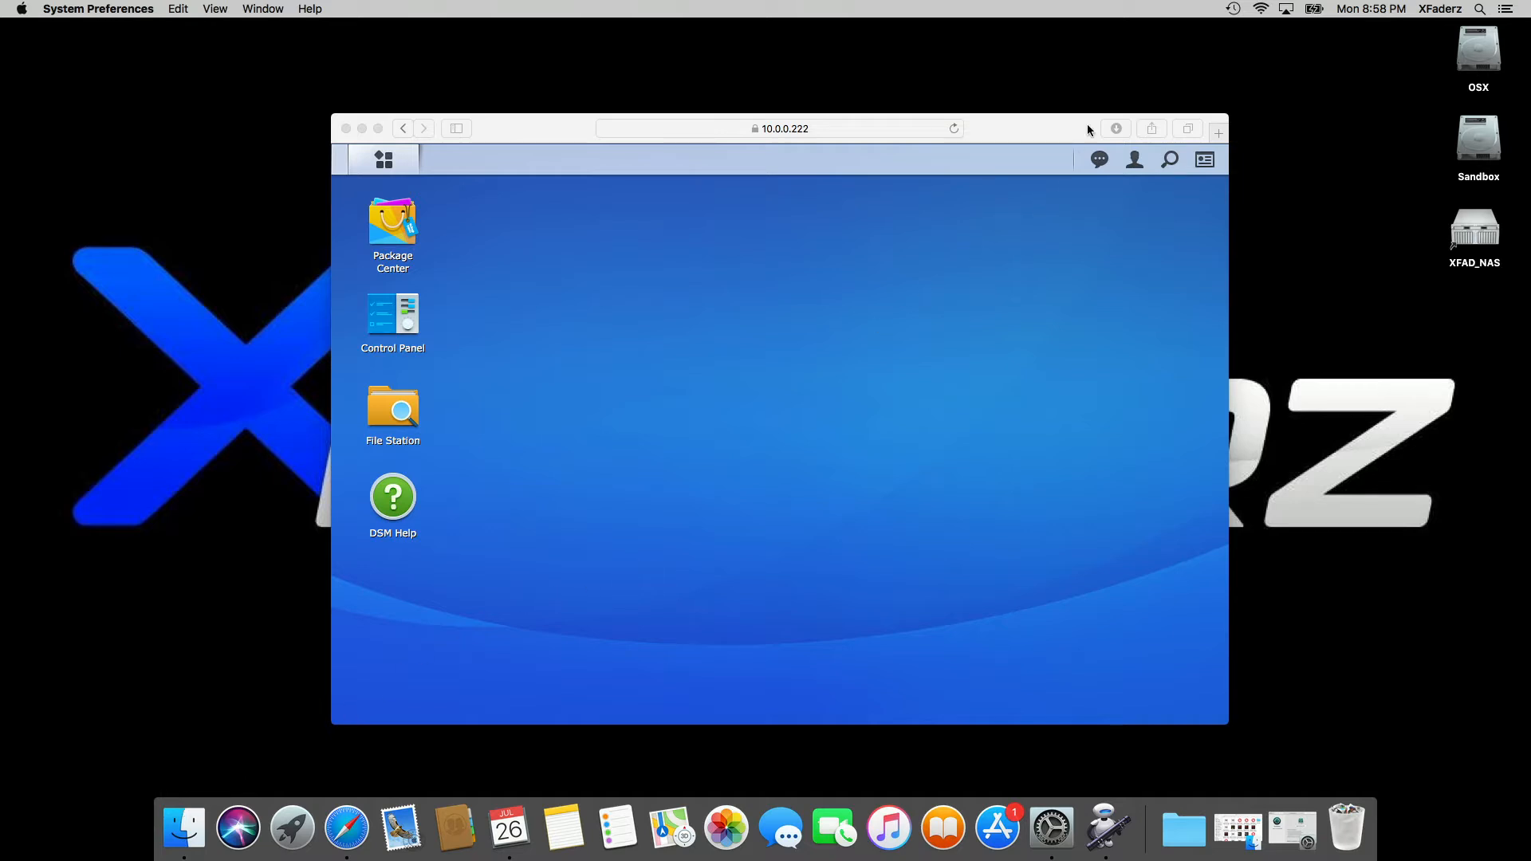
Open the Time Machine preferences, view the list of available backup disks, and close it without choosing one
click(1234, 10)
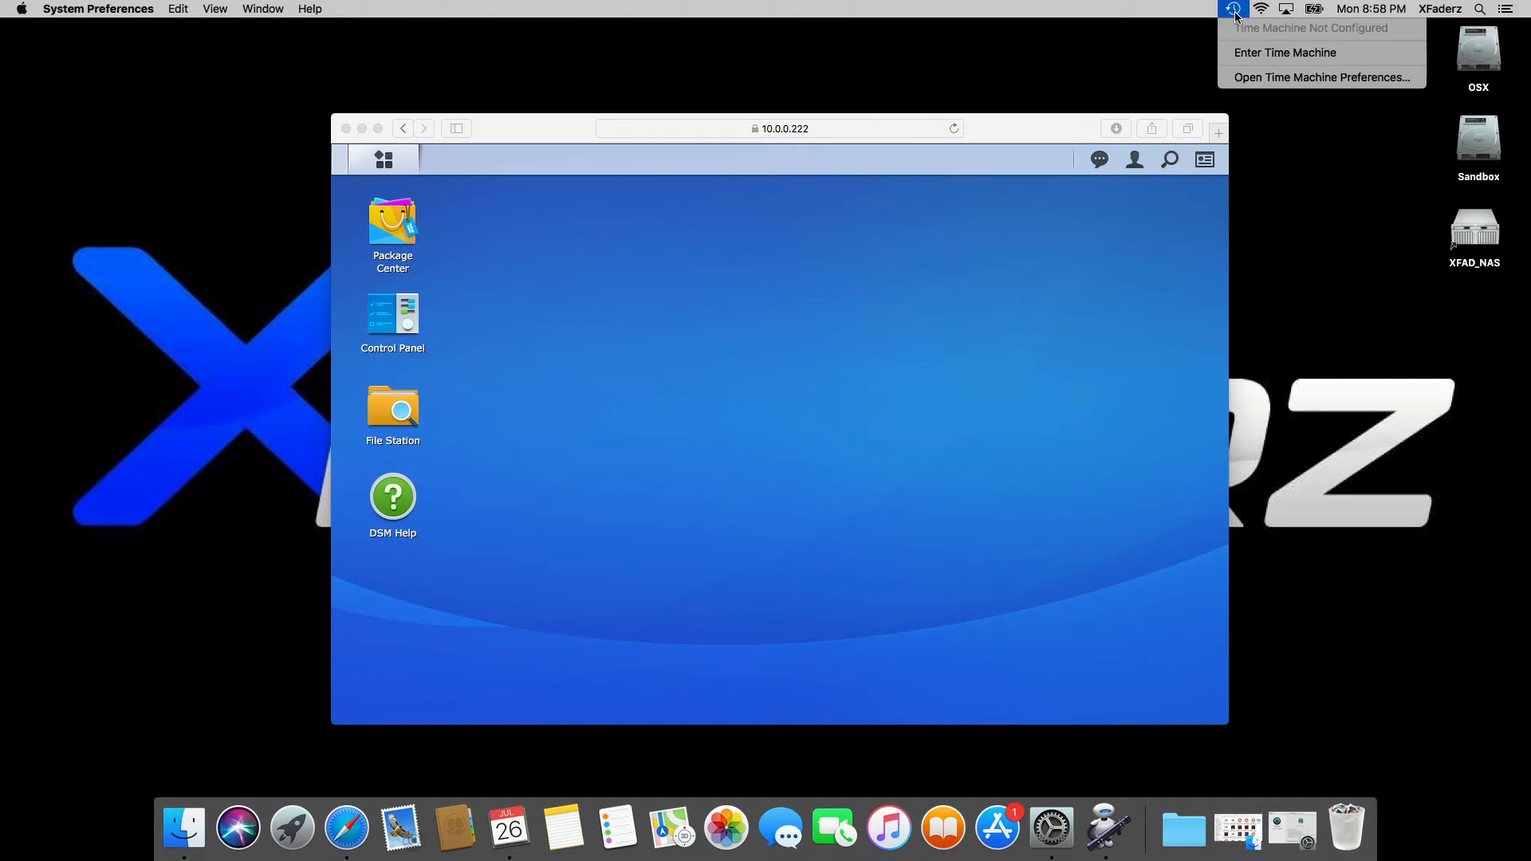
click(1249, 80)
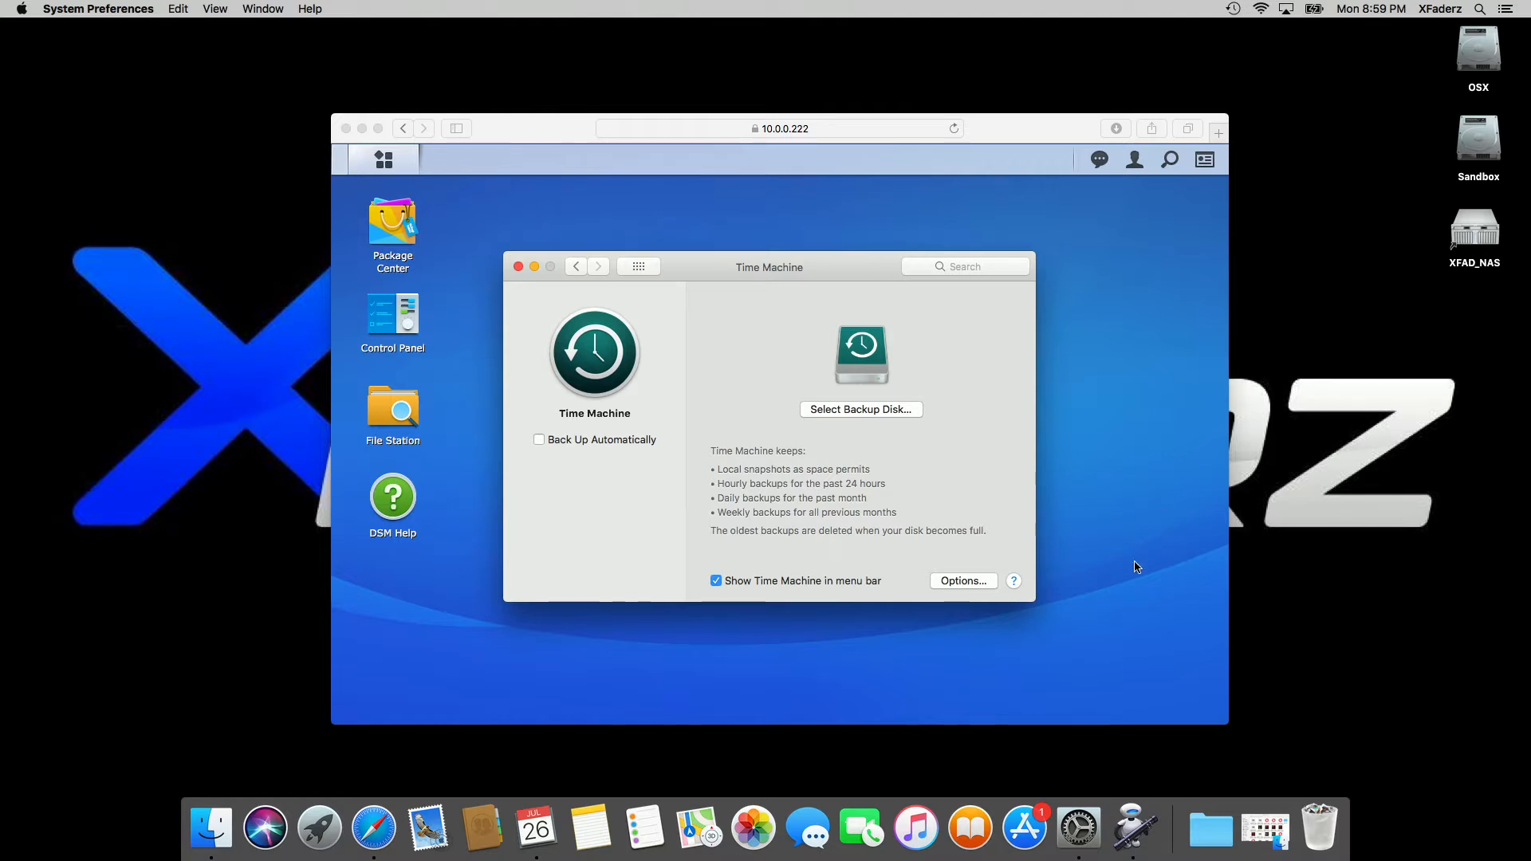
click(1078, 845)
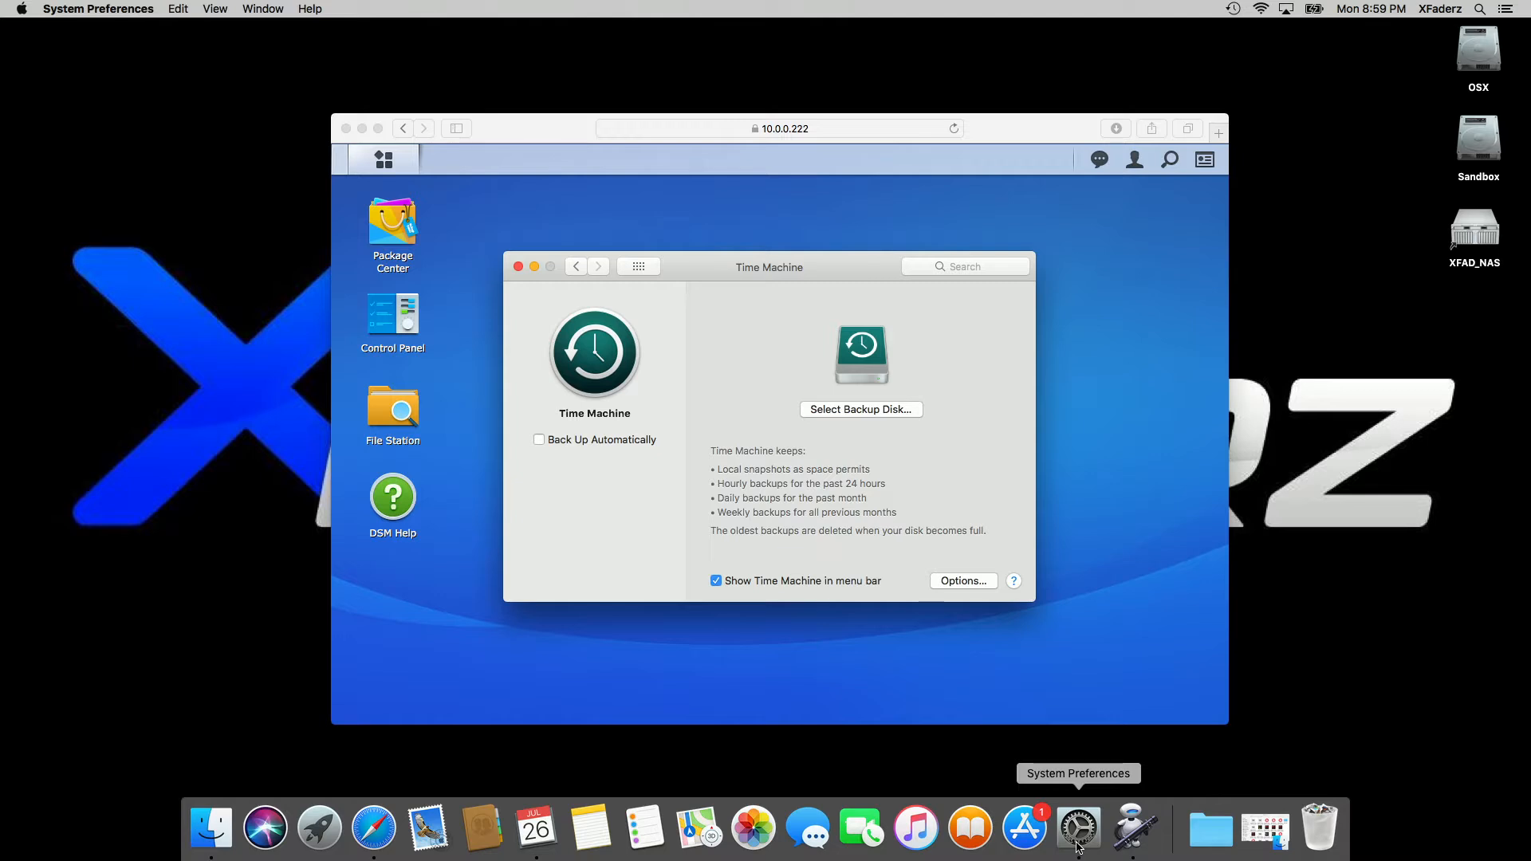
click(639, 265)
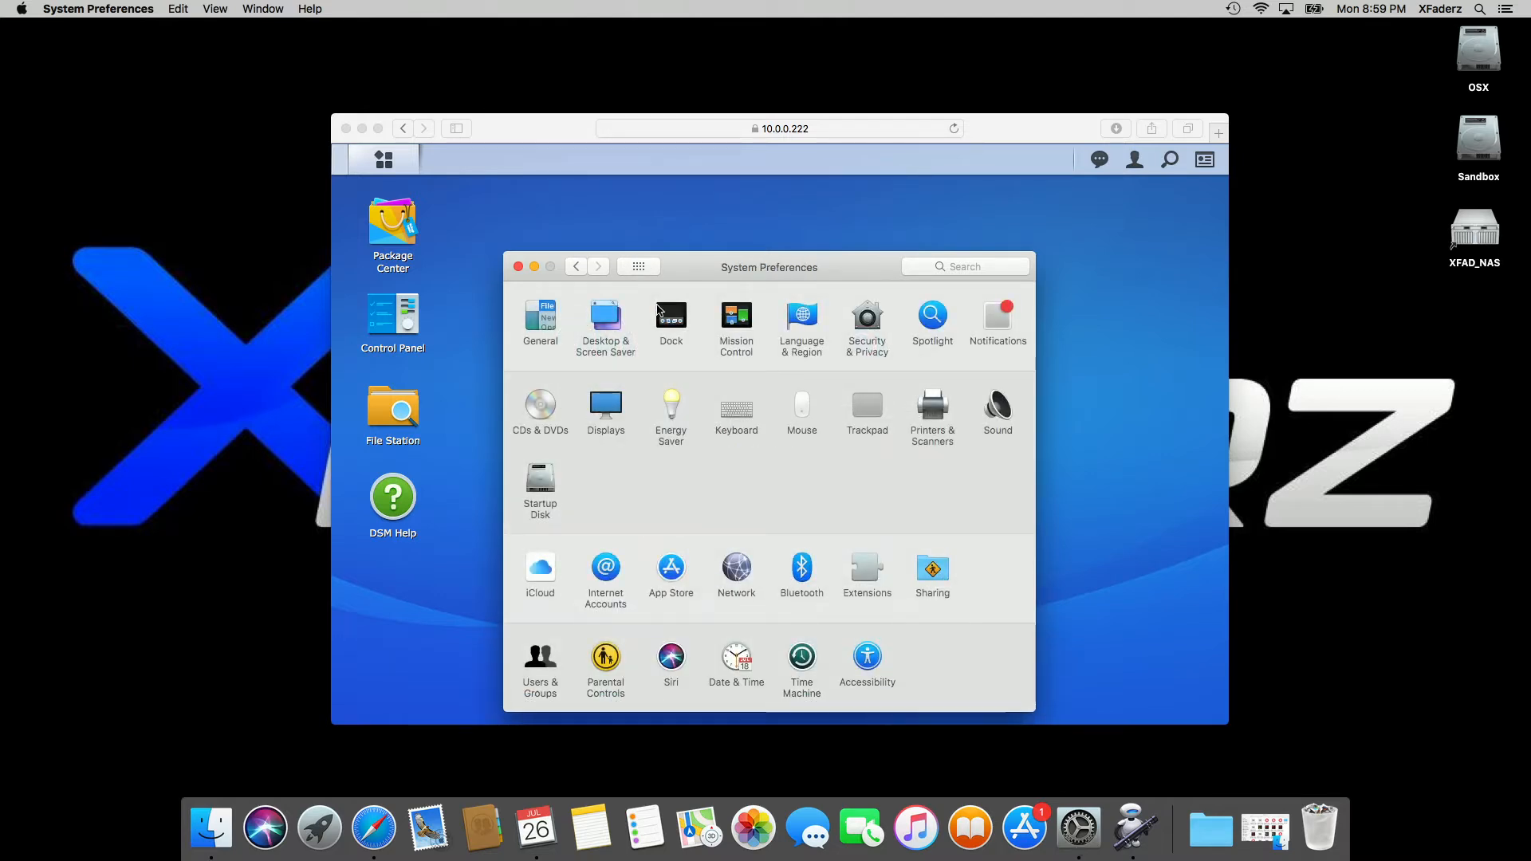
click(802, 660)
click(853, 409)
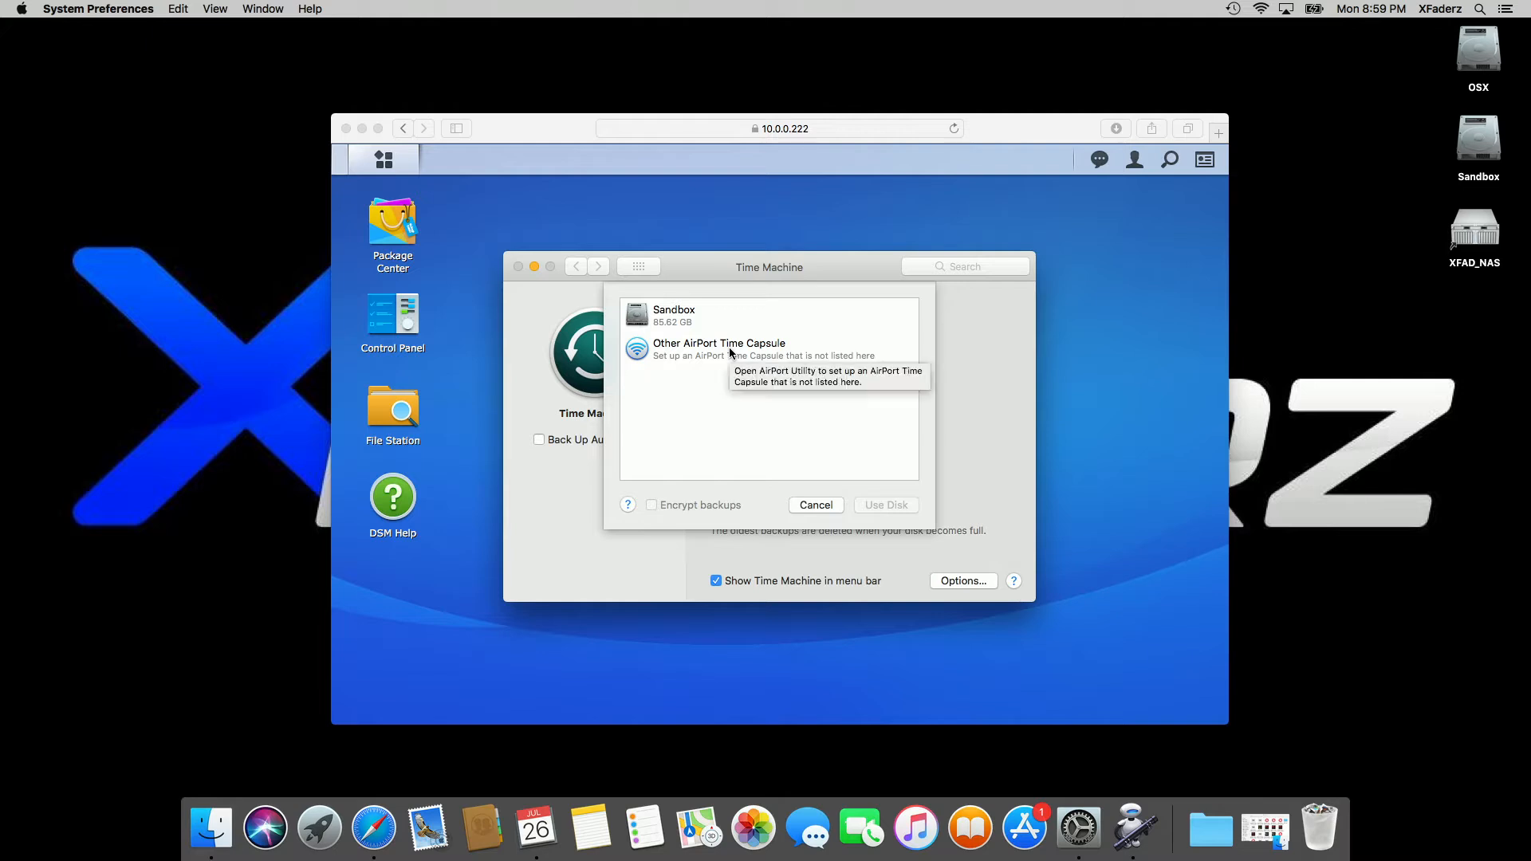
click(813, 504)
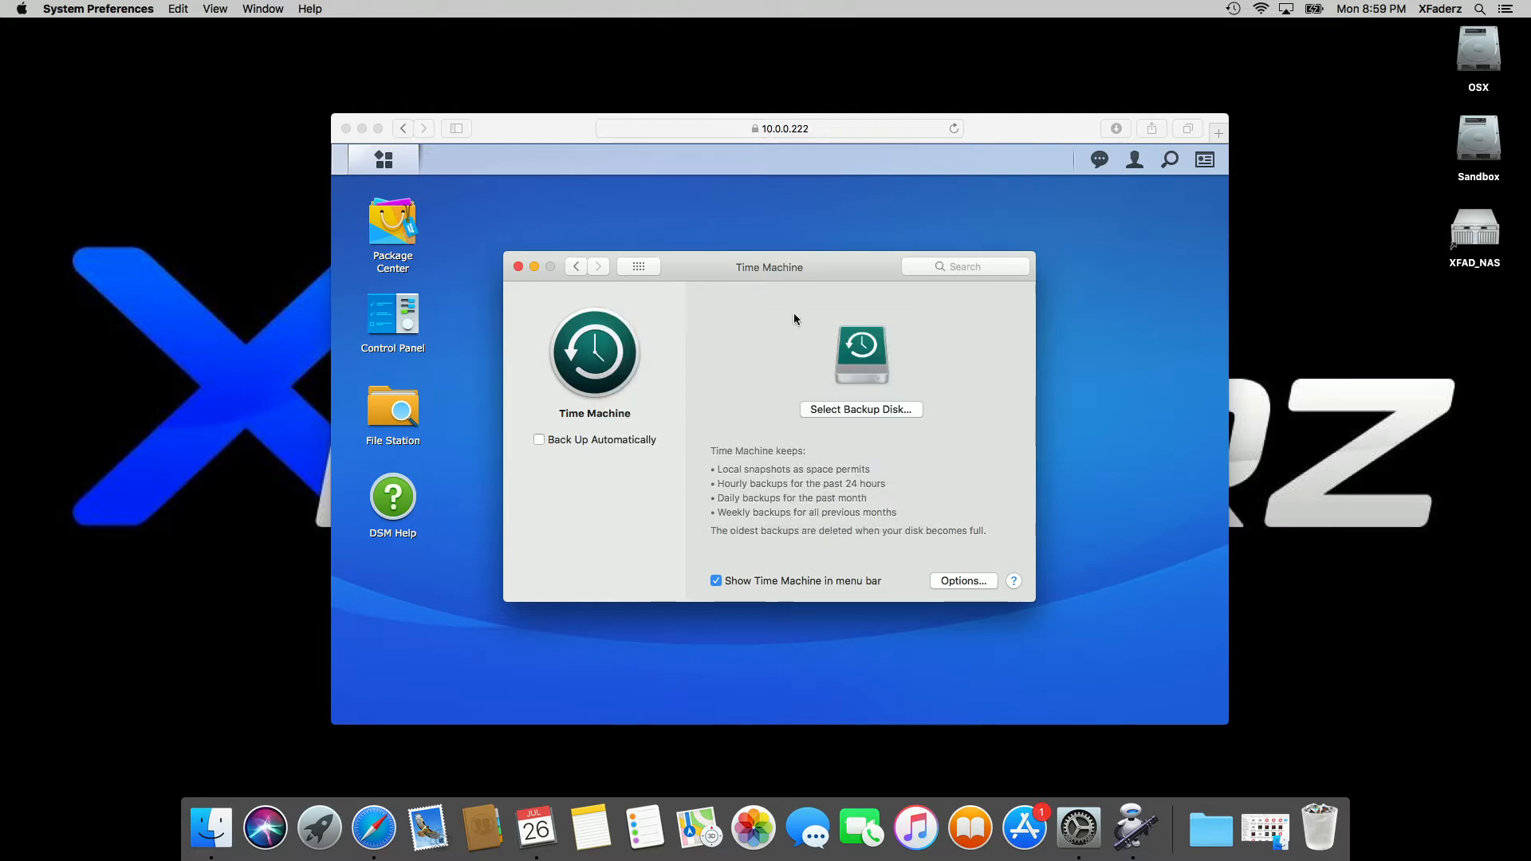
Switch to the NAS page in Safari, view its shared folders and the creation wizard's basic settings, and leave without creating a folder
click(771, 191)
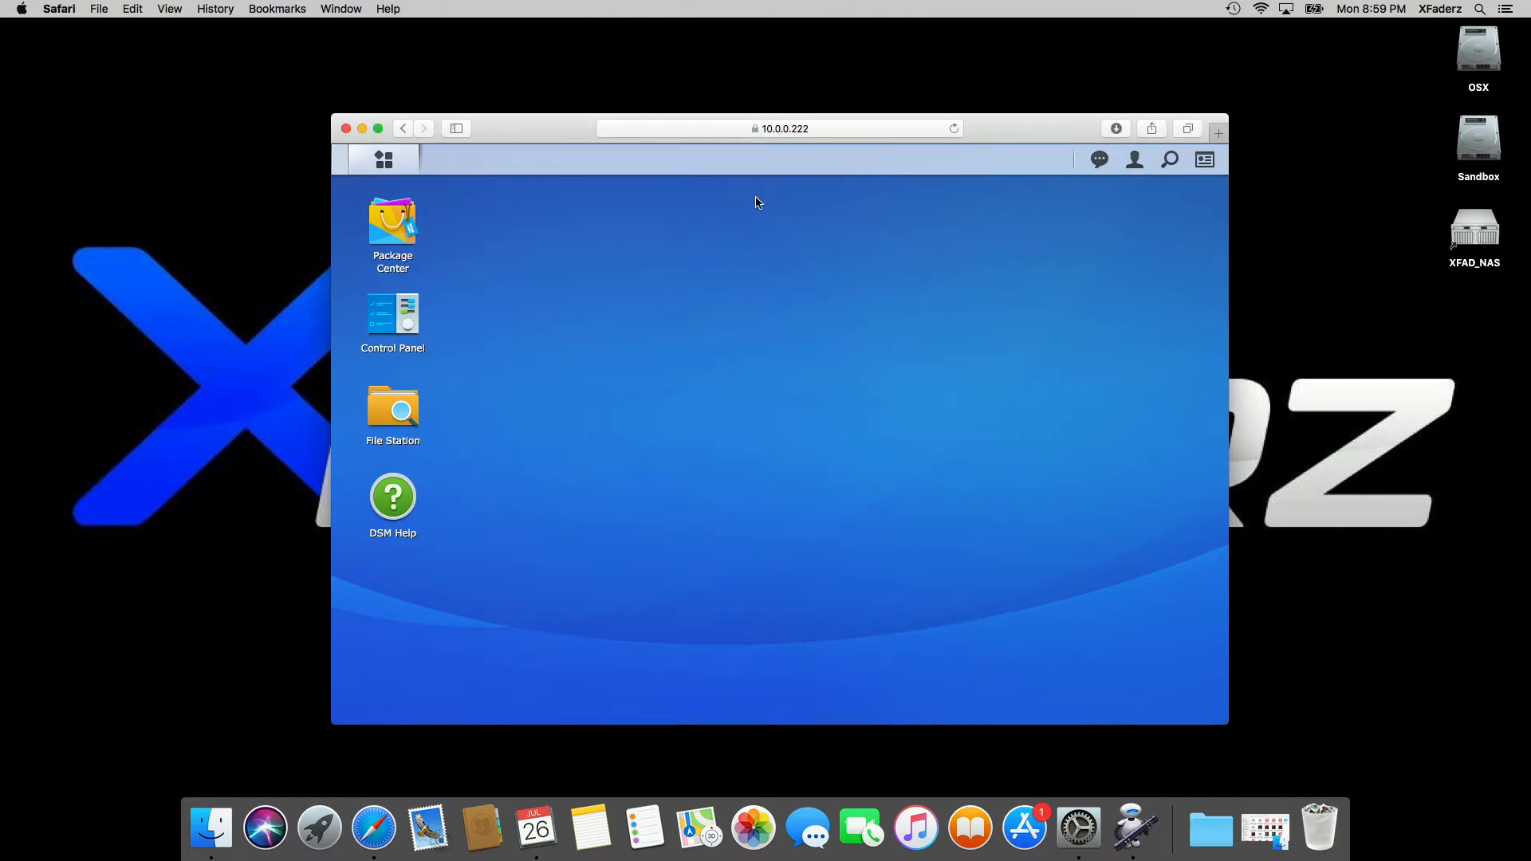
click(403, 330)
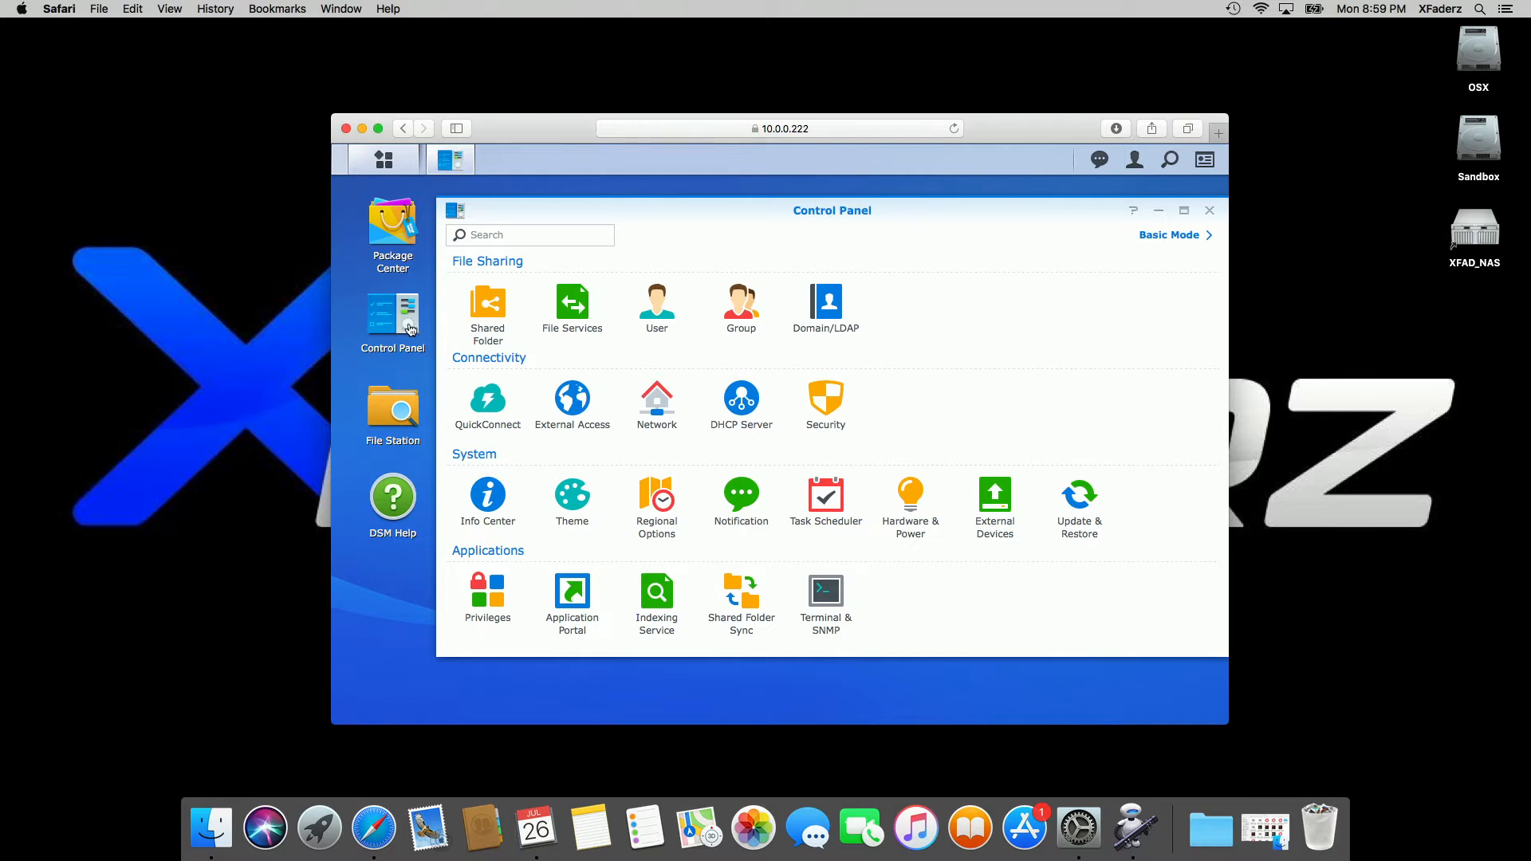
click(488, 313)
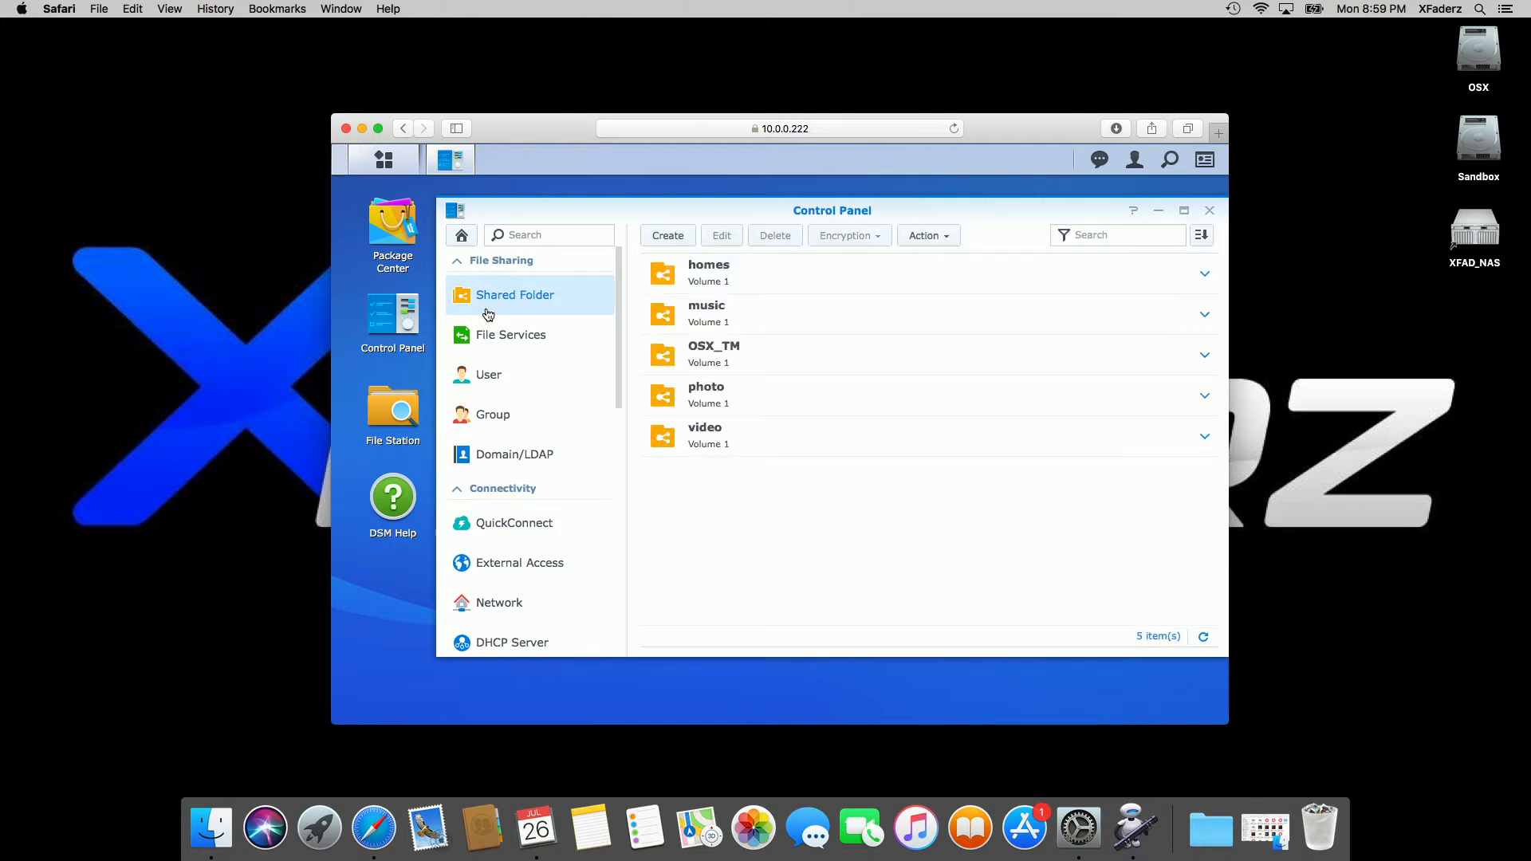
click(668, 238)
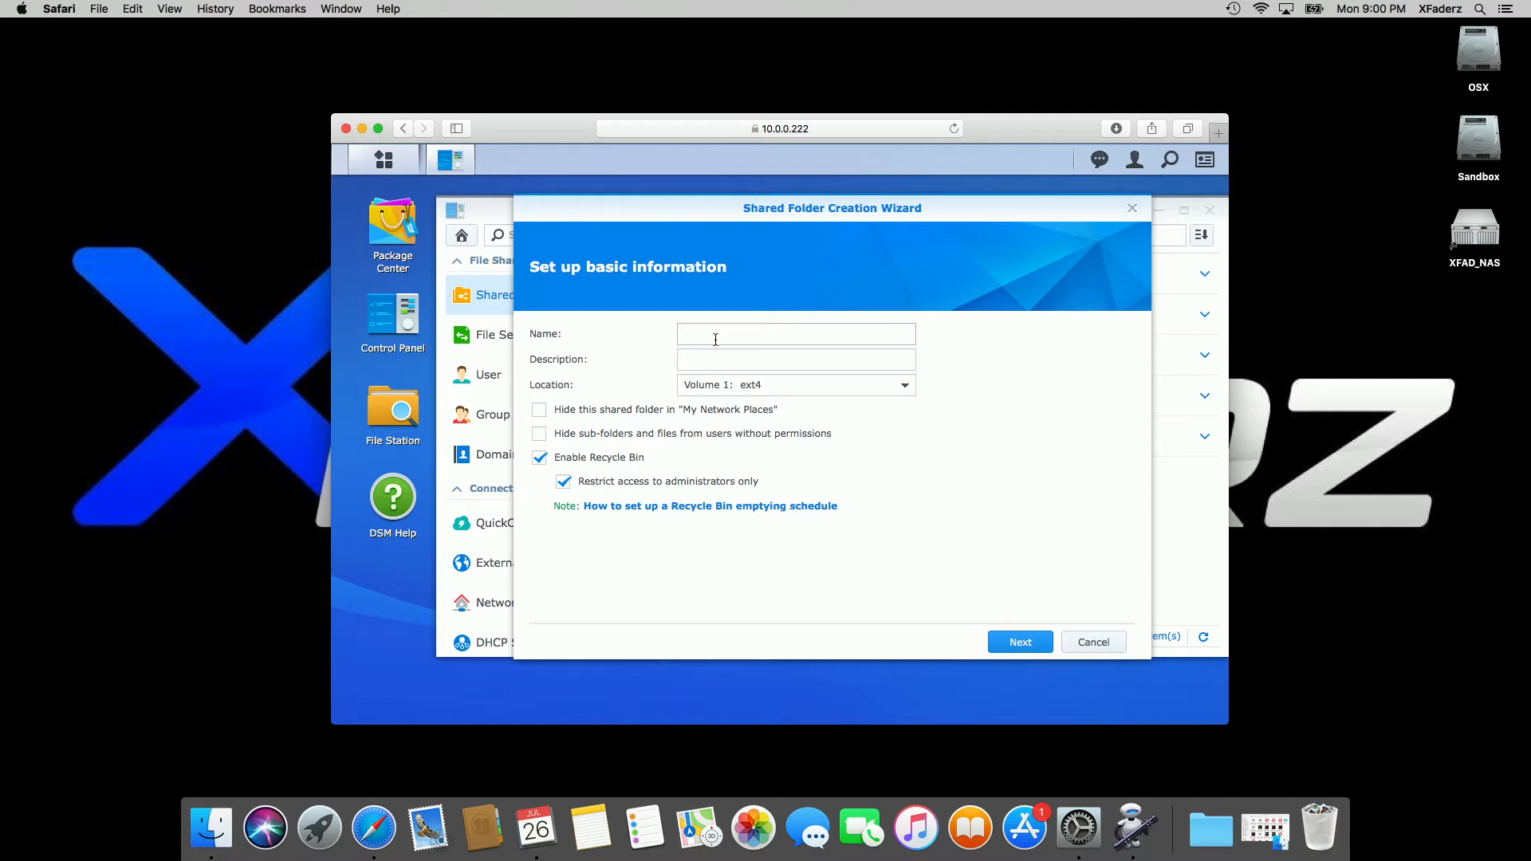
click(1097, 642)
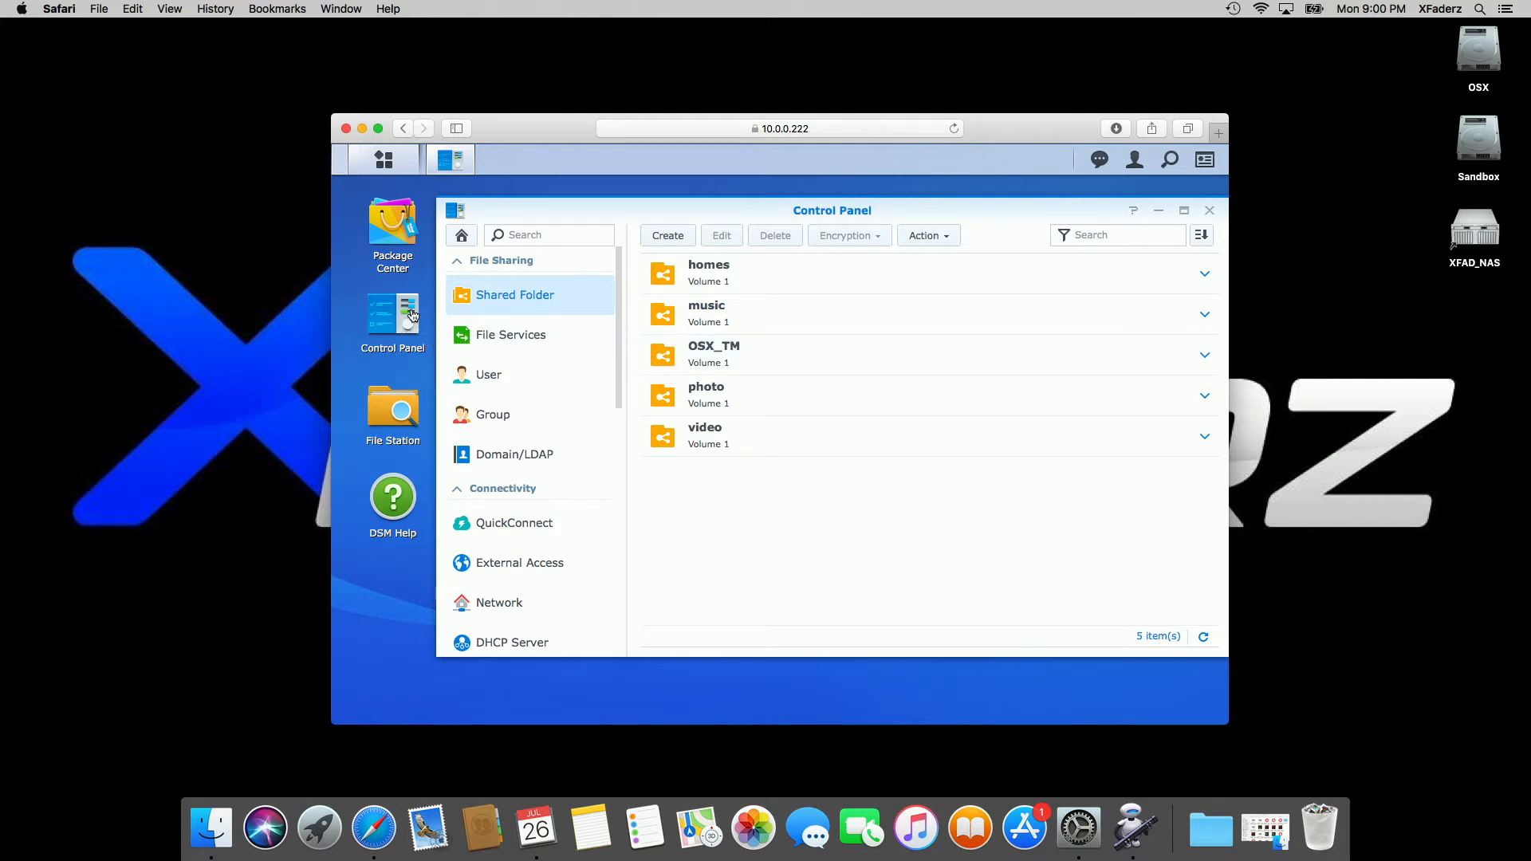
Enable Bonjour service discovery in the NAS's advanced file services settings, review the Time Machine folders, and apply the settings
click(492, 333)
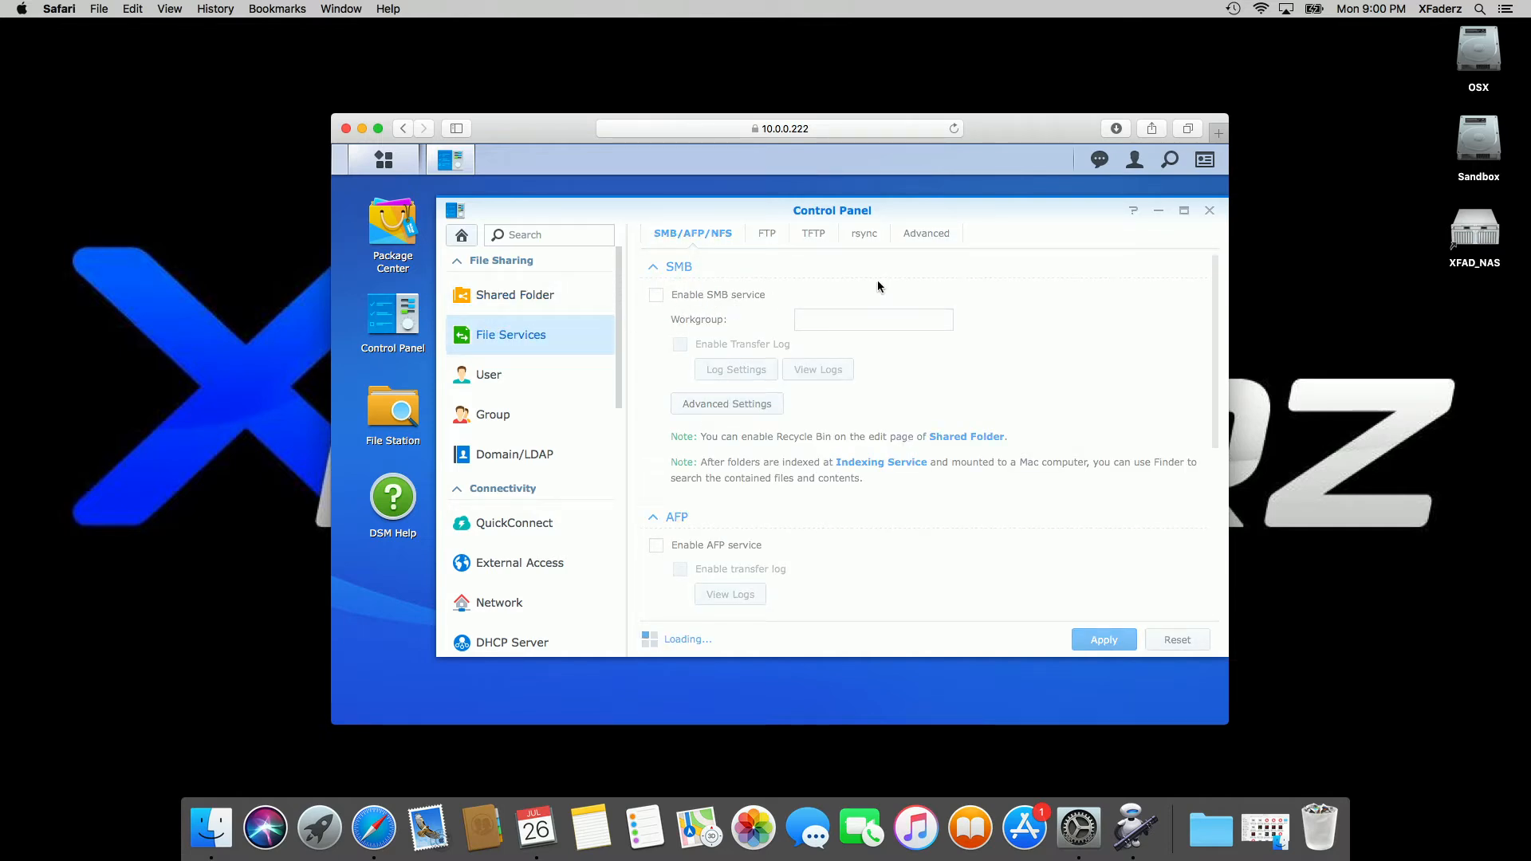
click(928, 236)
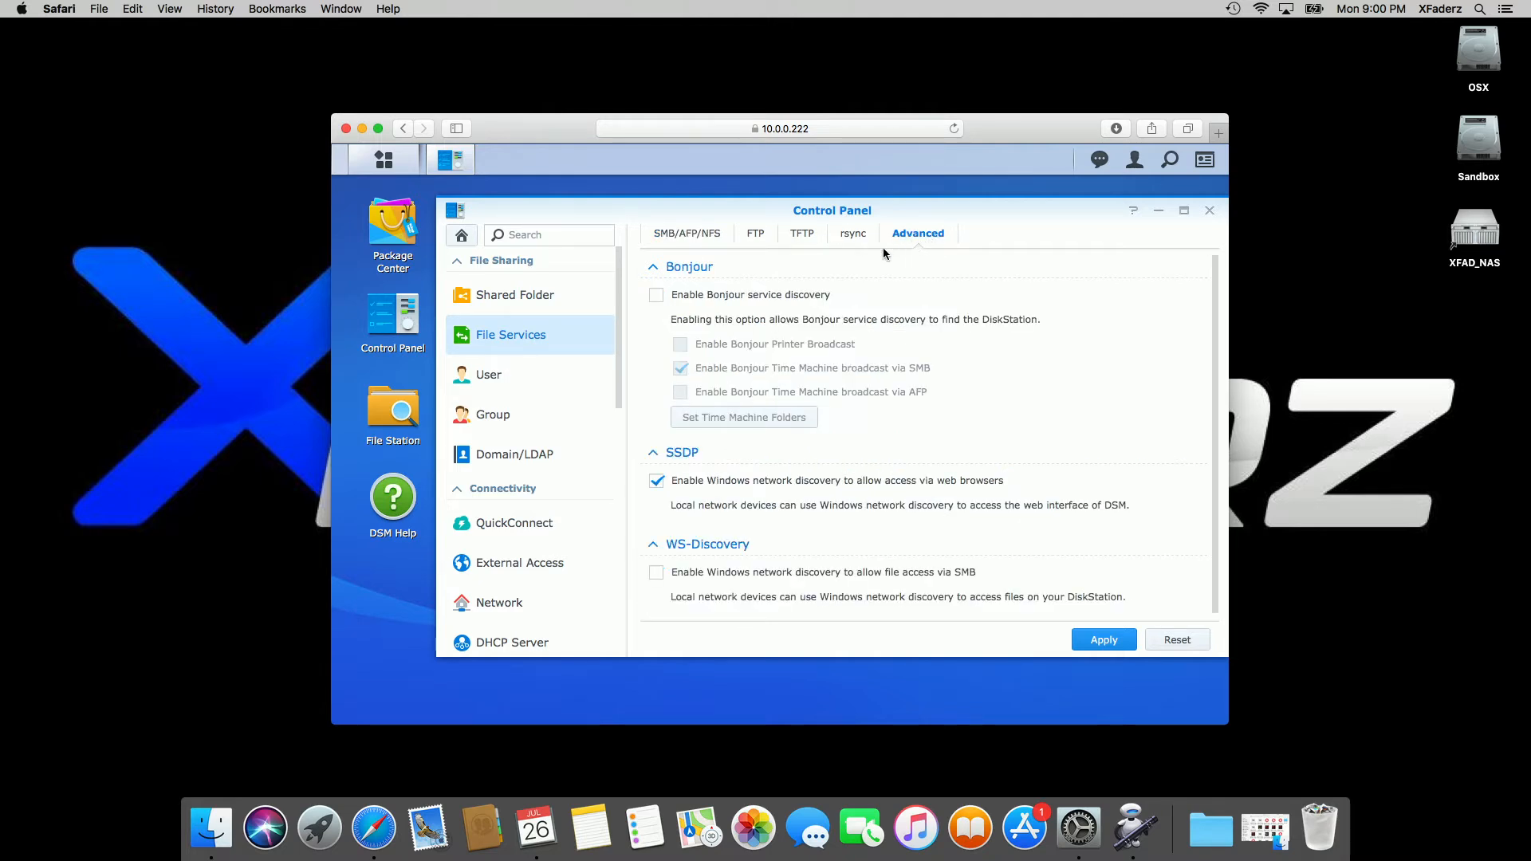
click(655, 295)
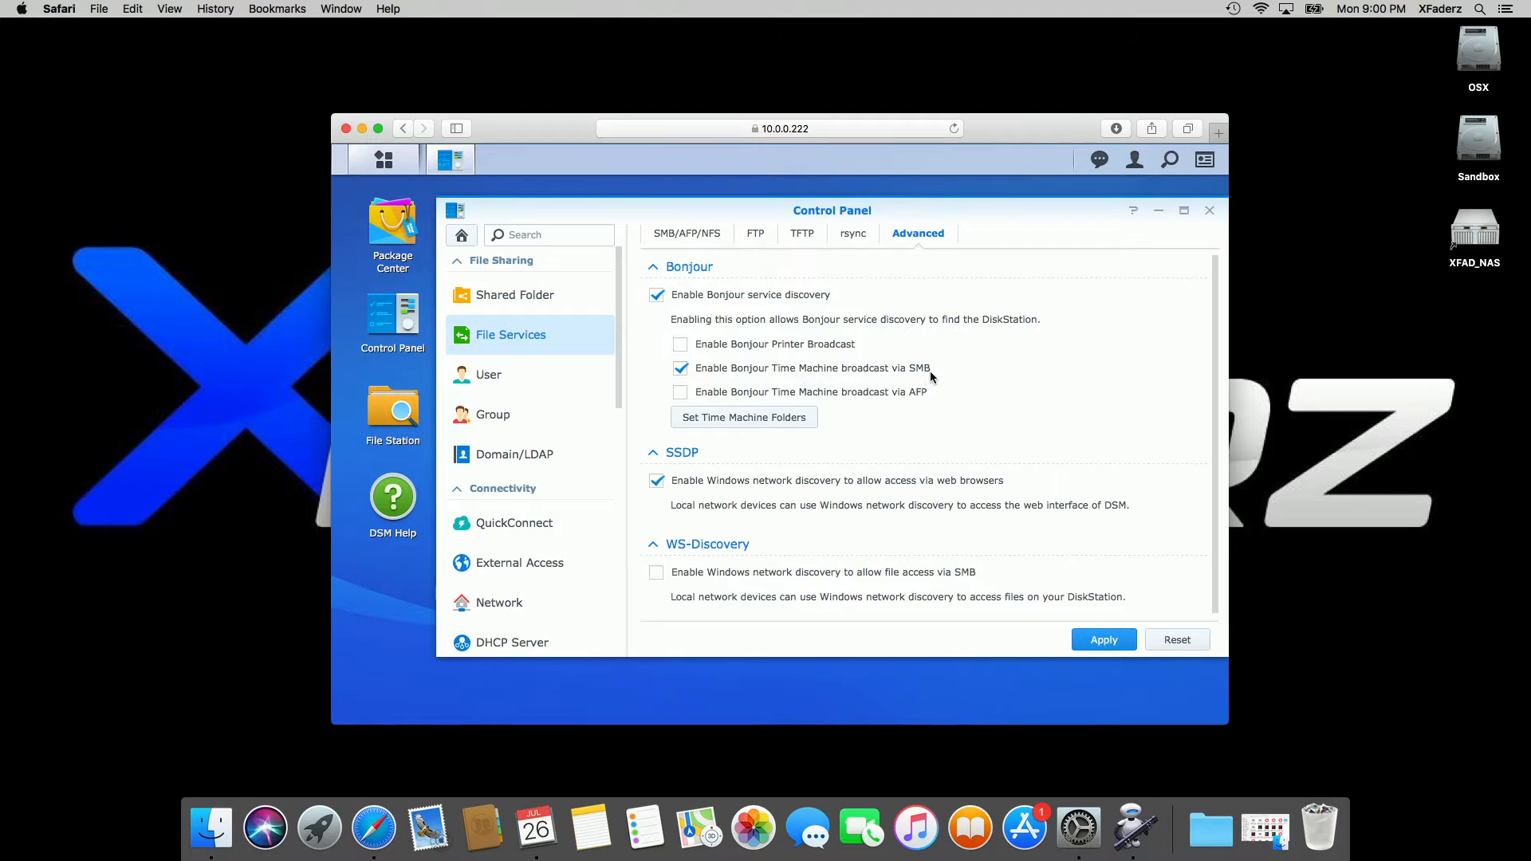
click(794, 417)
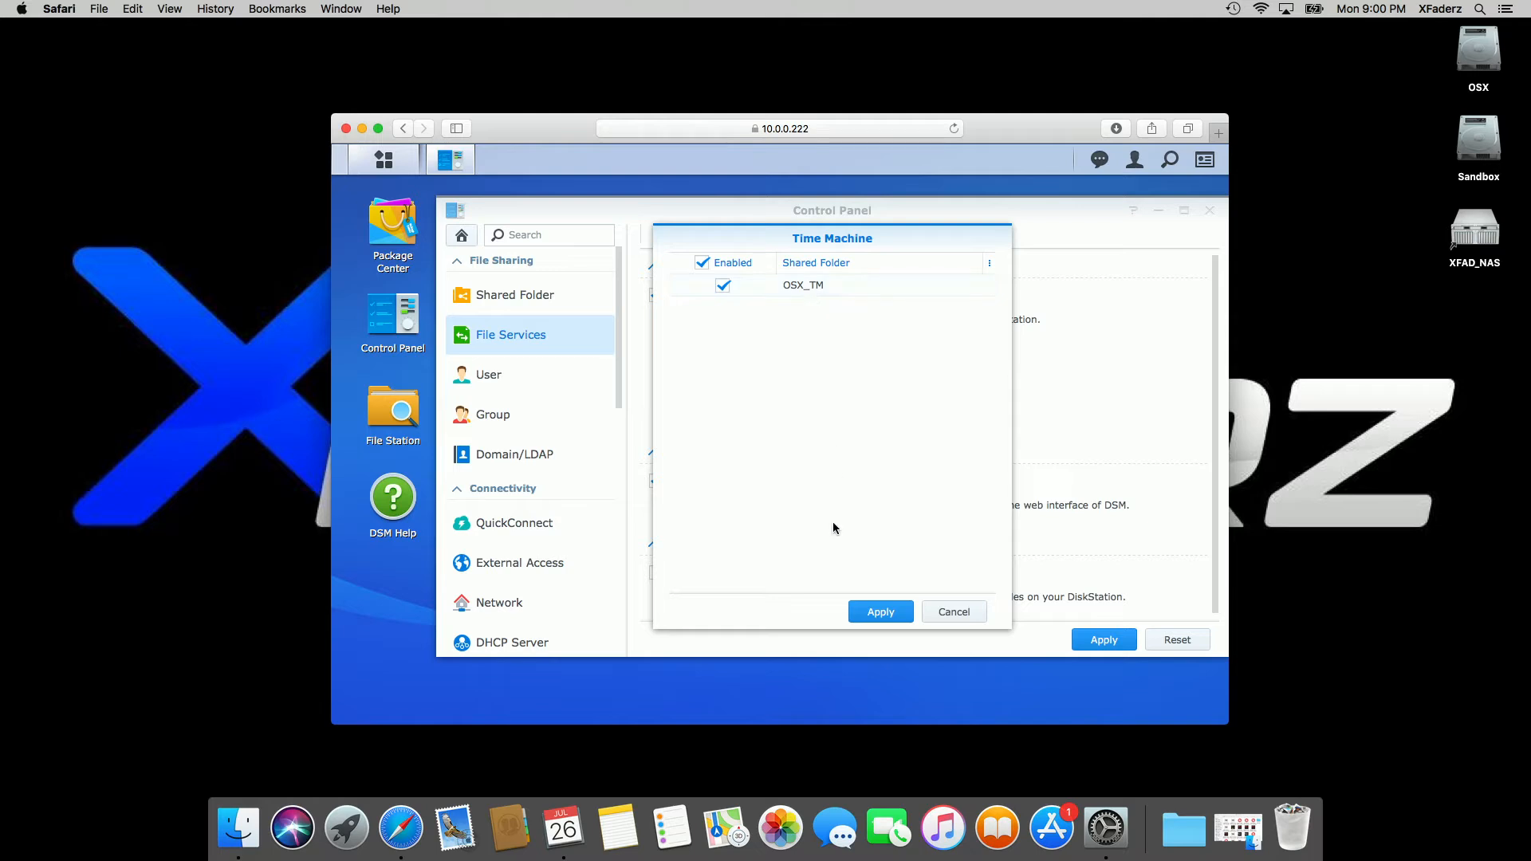
click(967, 615)
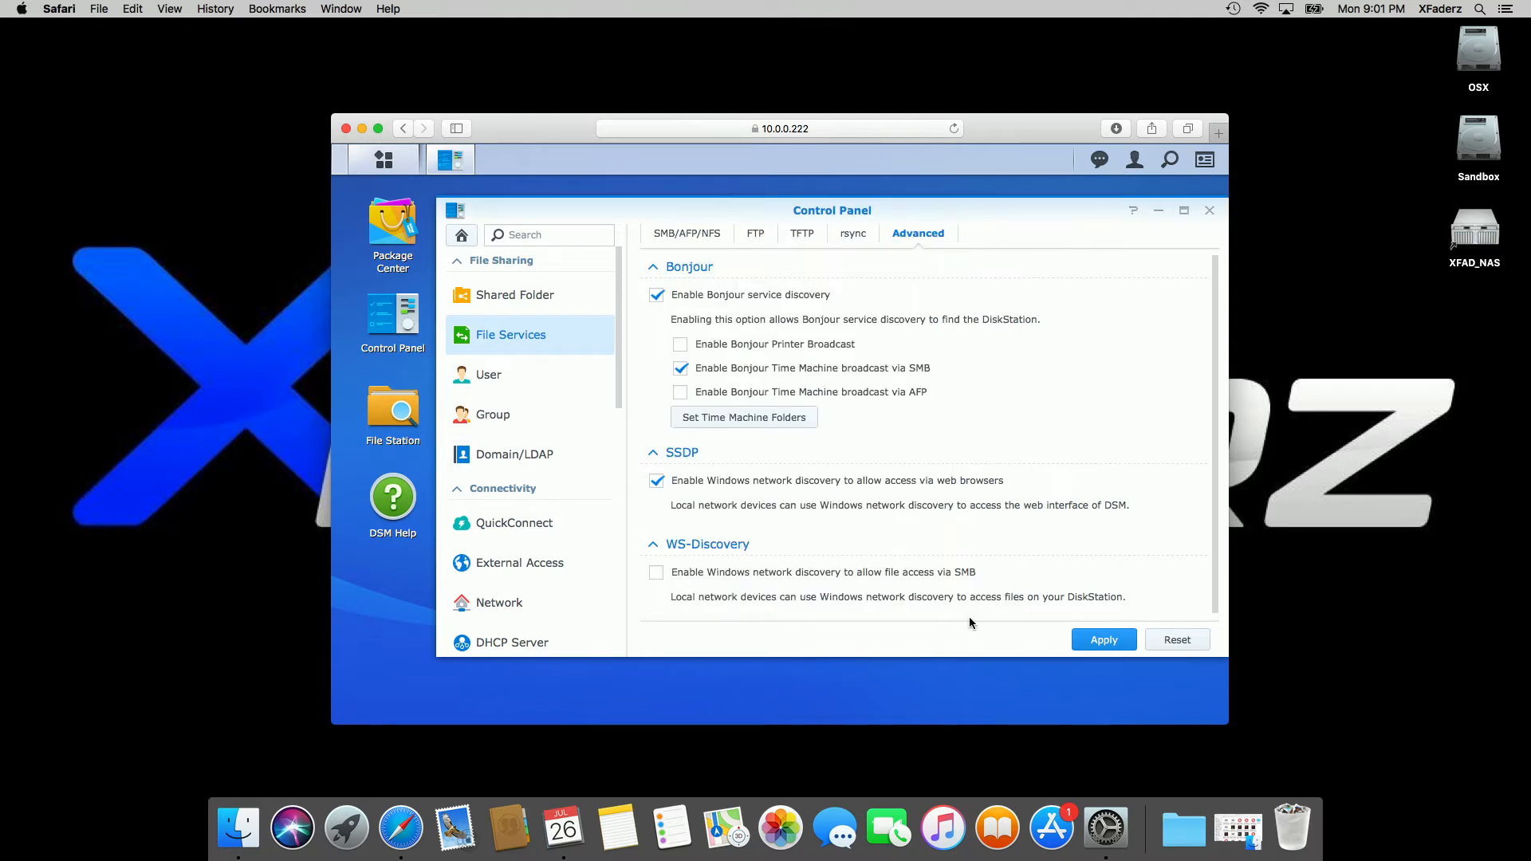
click(1093, 637)
click(1209, 212)
Choose the OSX_TM share on XFAD_NAS.local as the Time Machine backup disk
click(1233, 9)
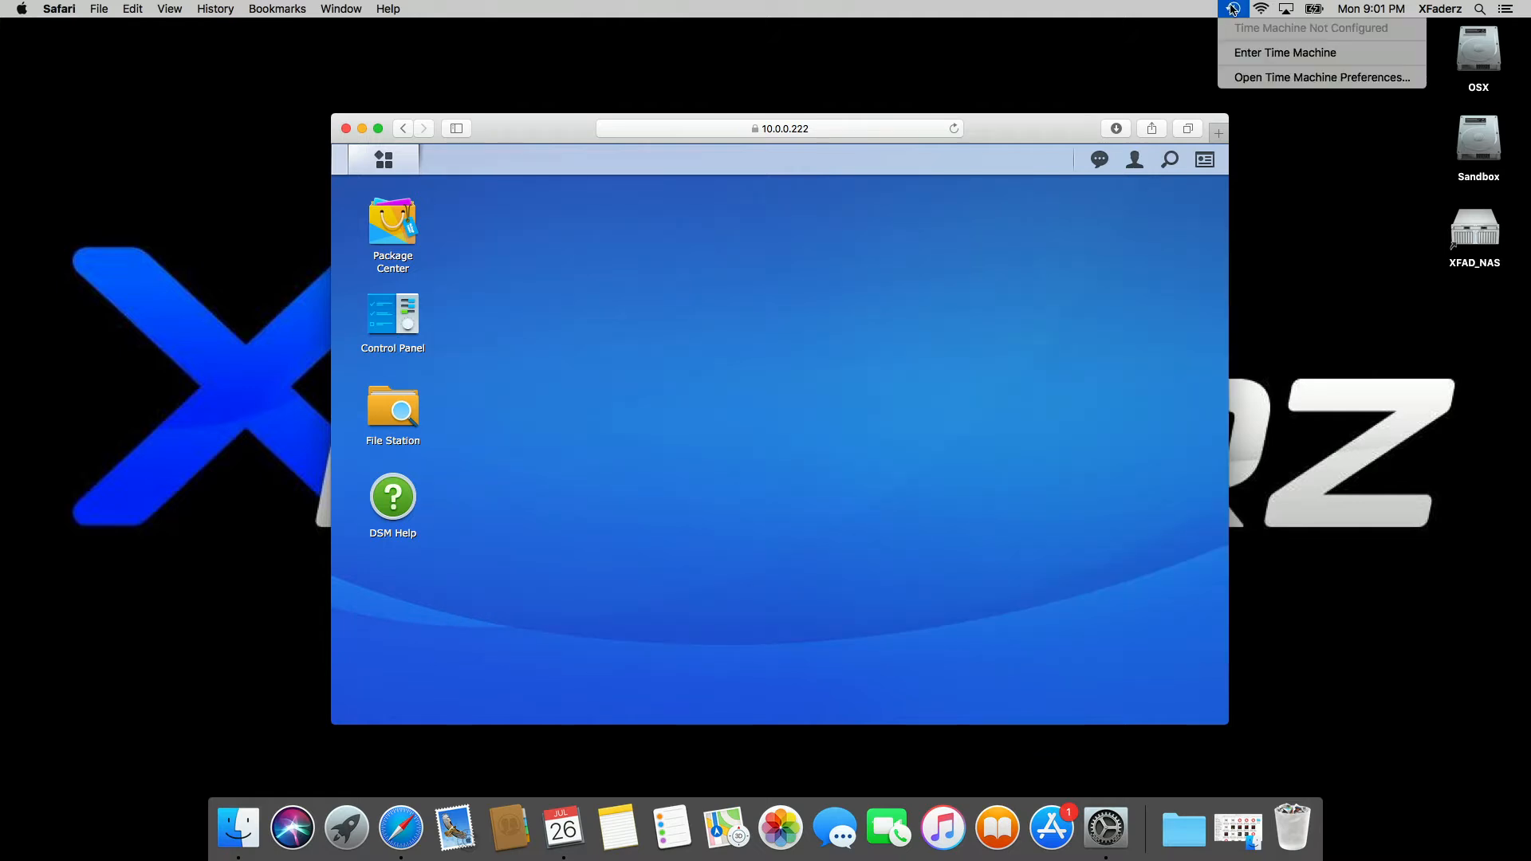
click(1252, 77)
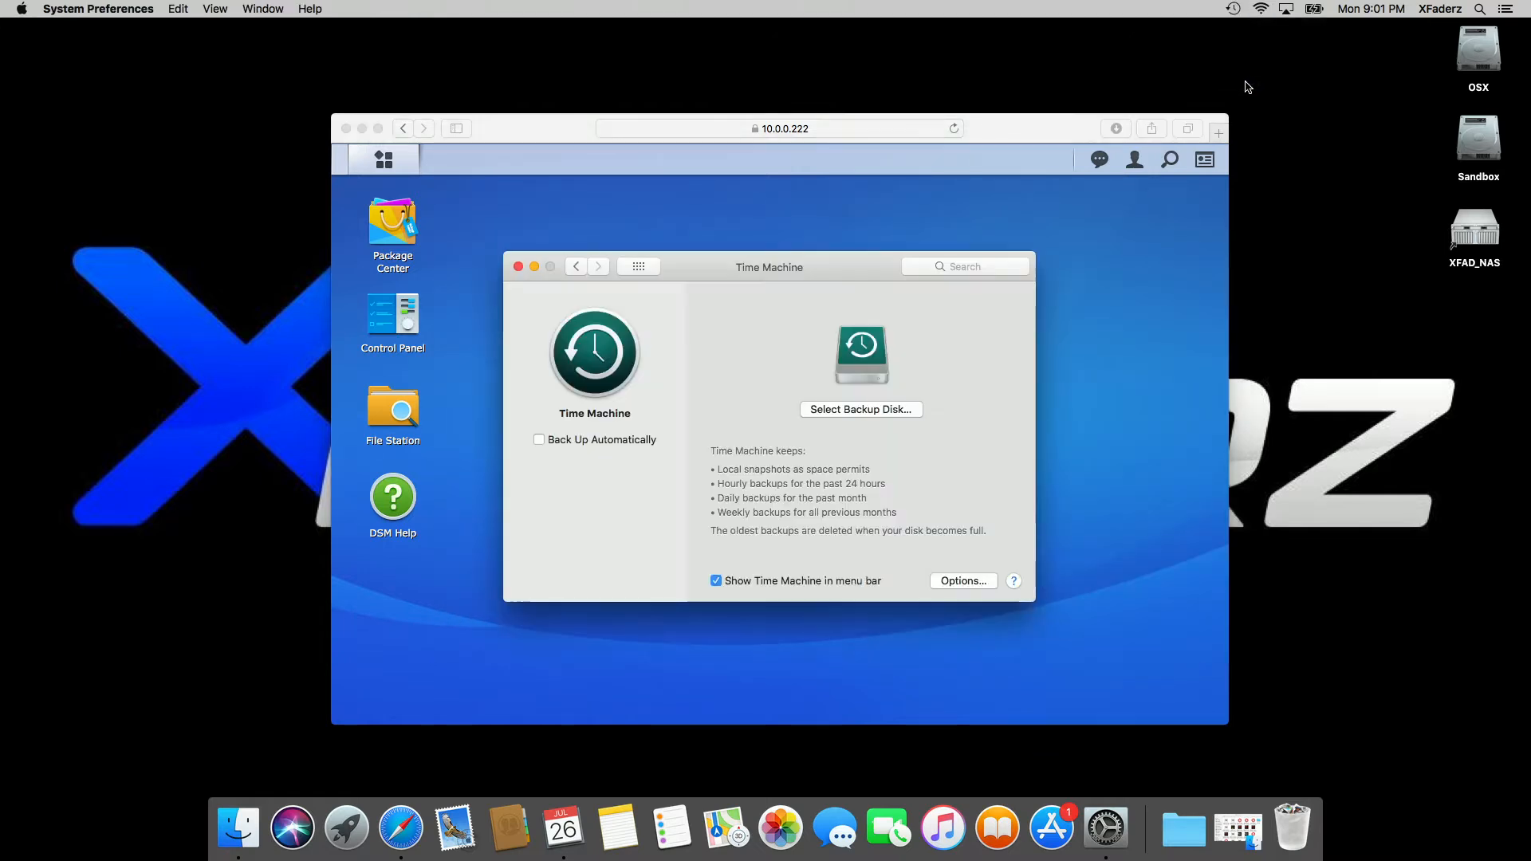
click(902, 407)
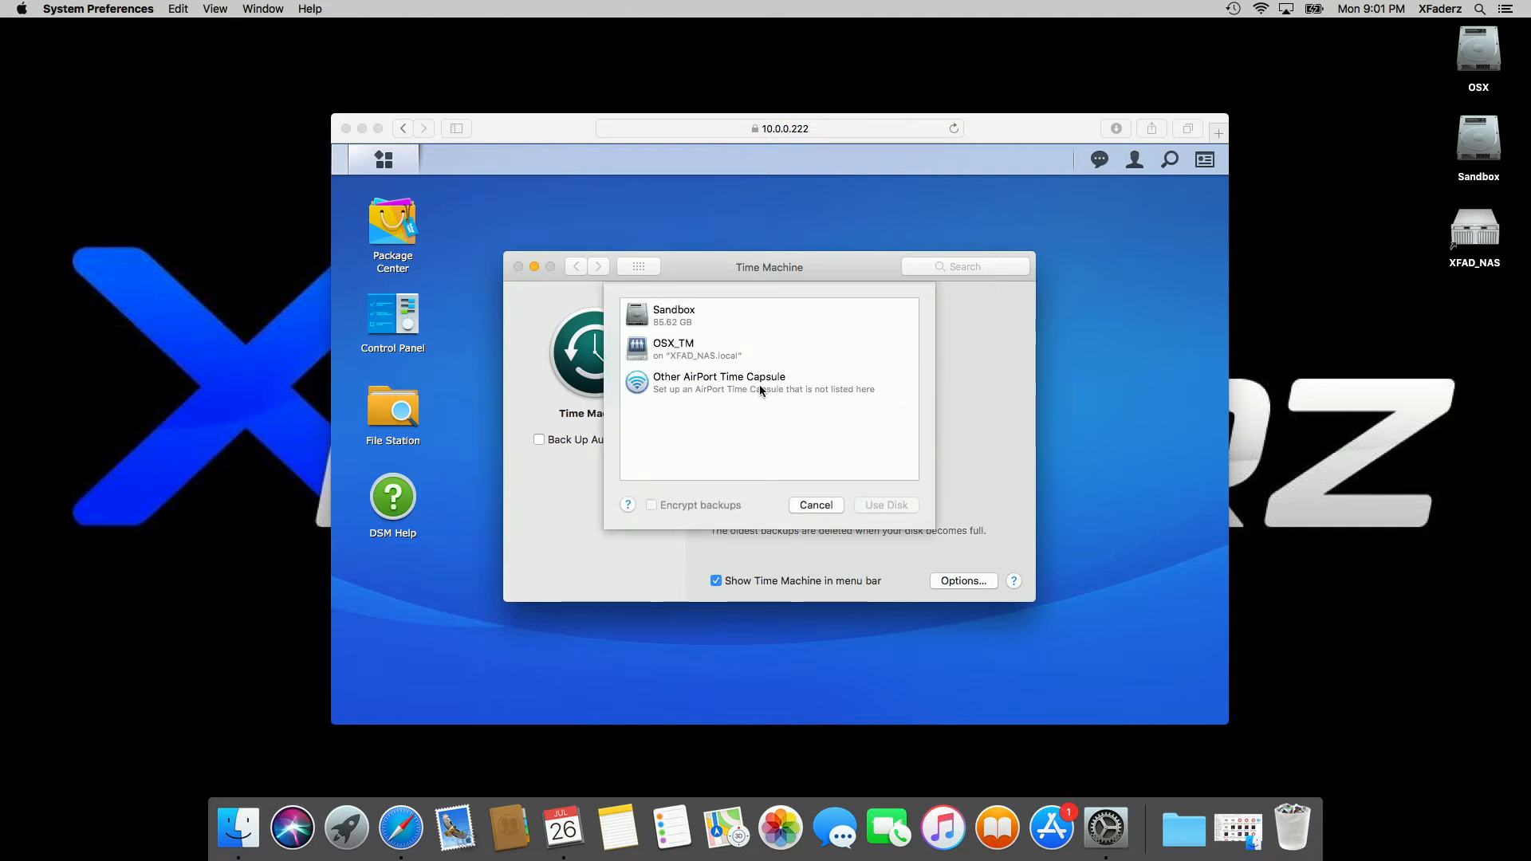
click(705, 354)
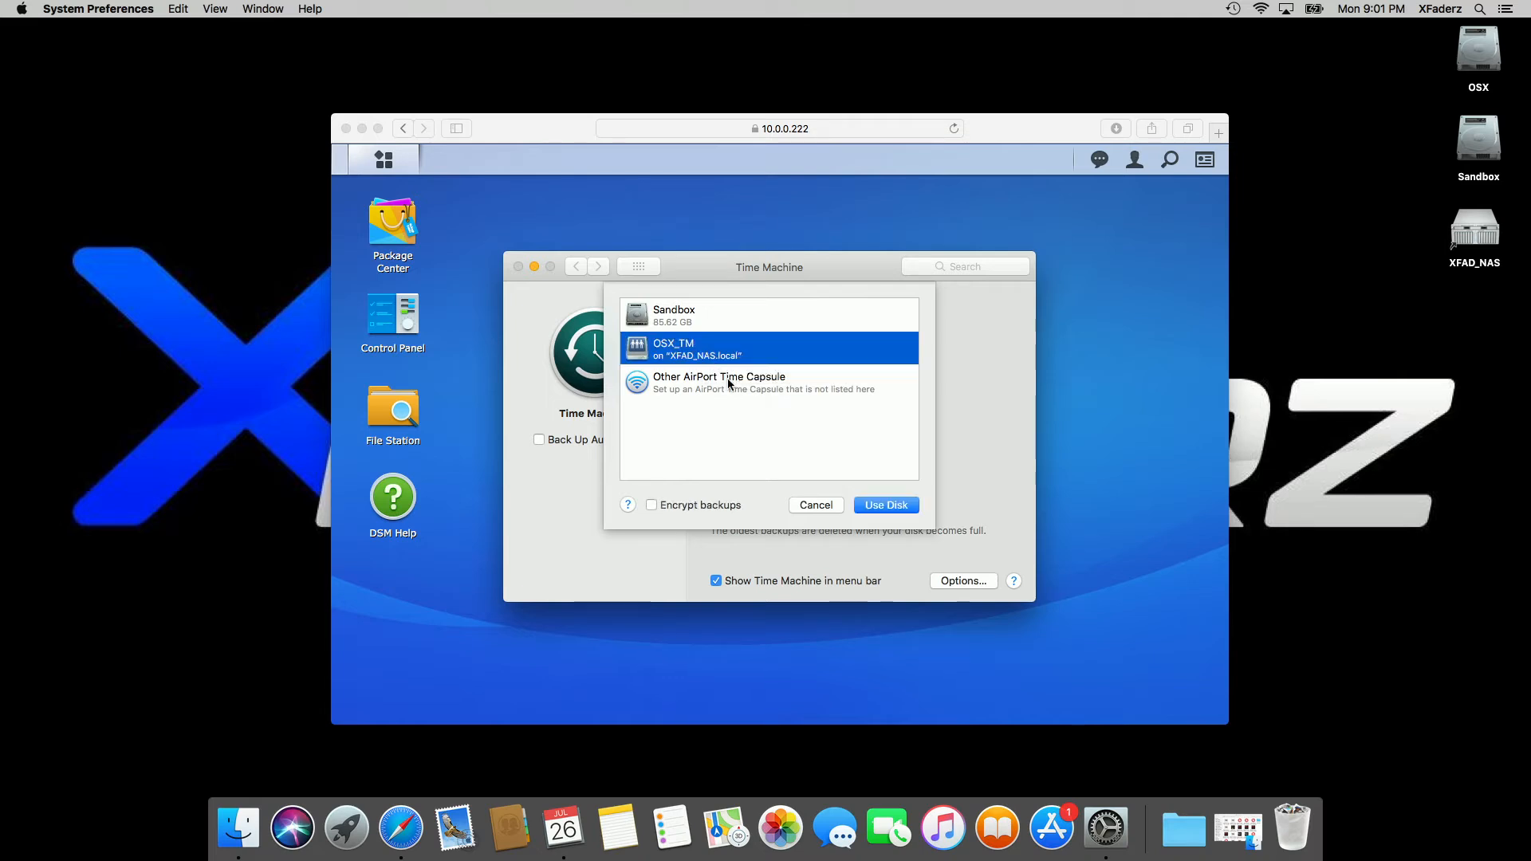
click(880, 505)
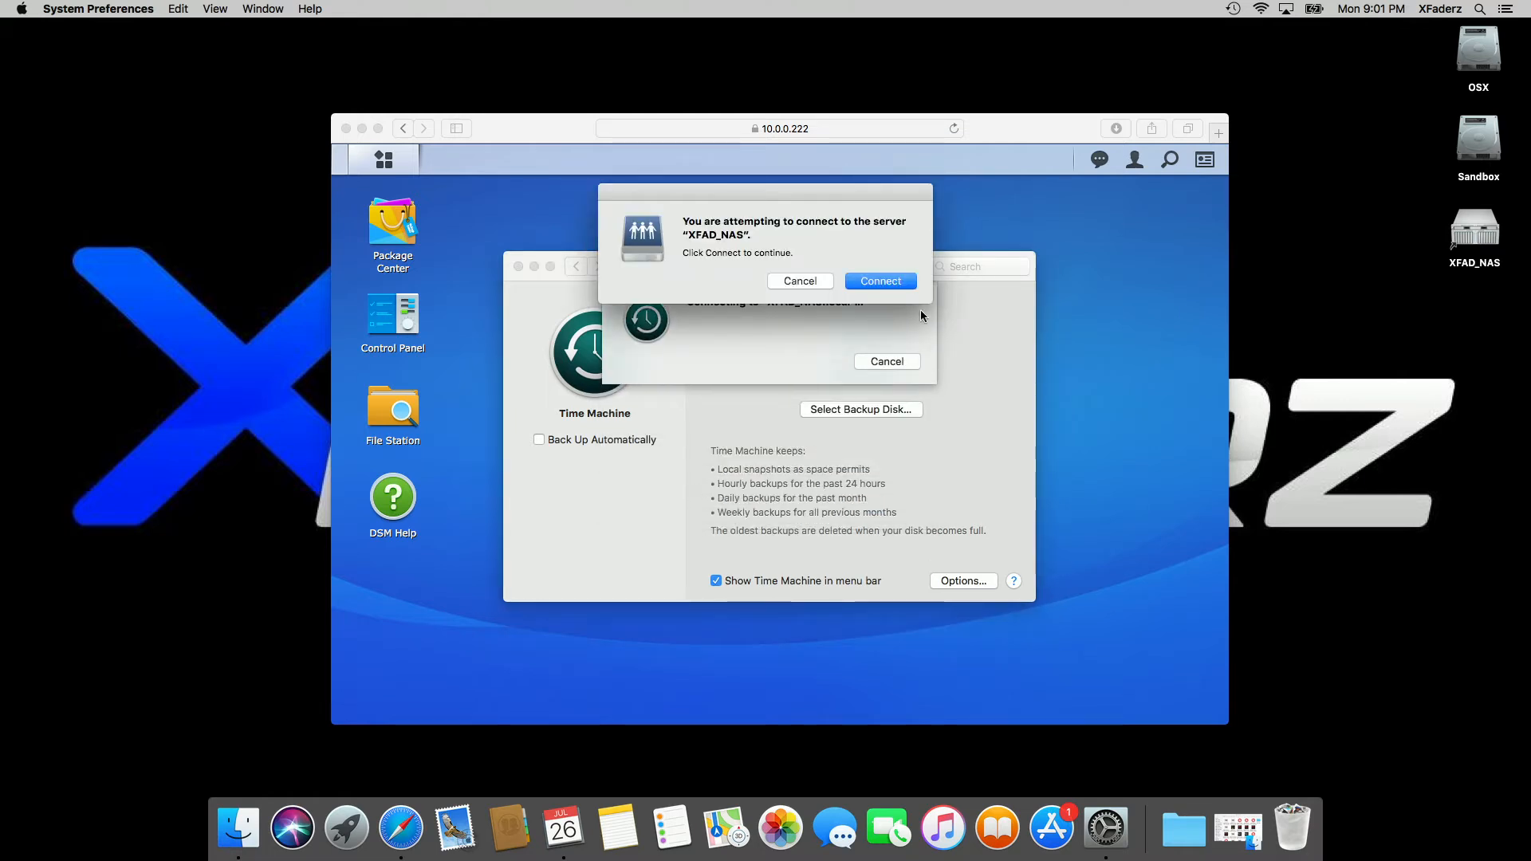
Connect Time Machine to the XFAD_NAS server as a registered user, entering the account password
click(880, 281)
text(••••••••••••••)
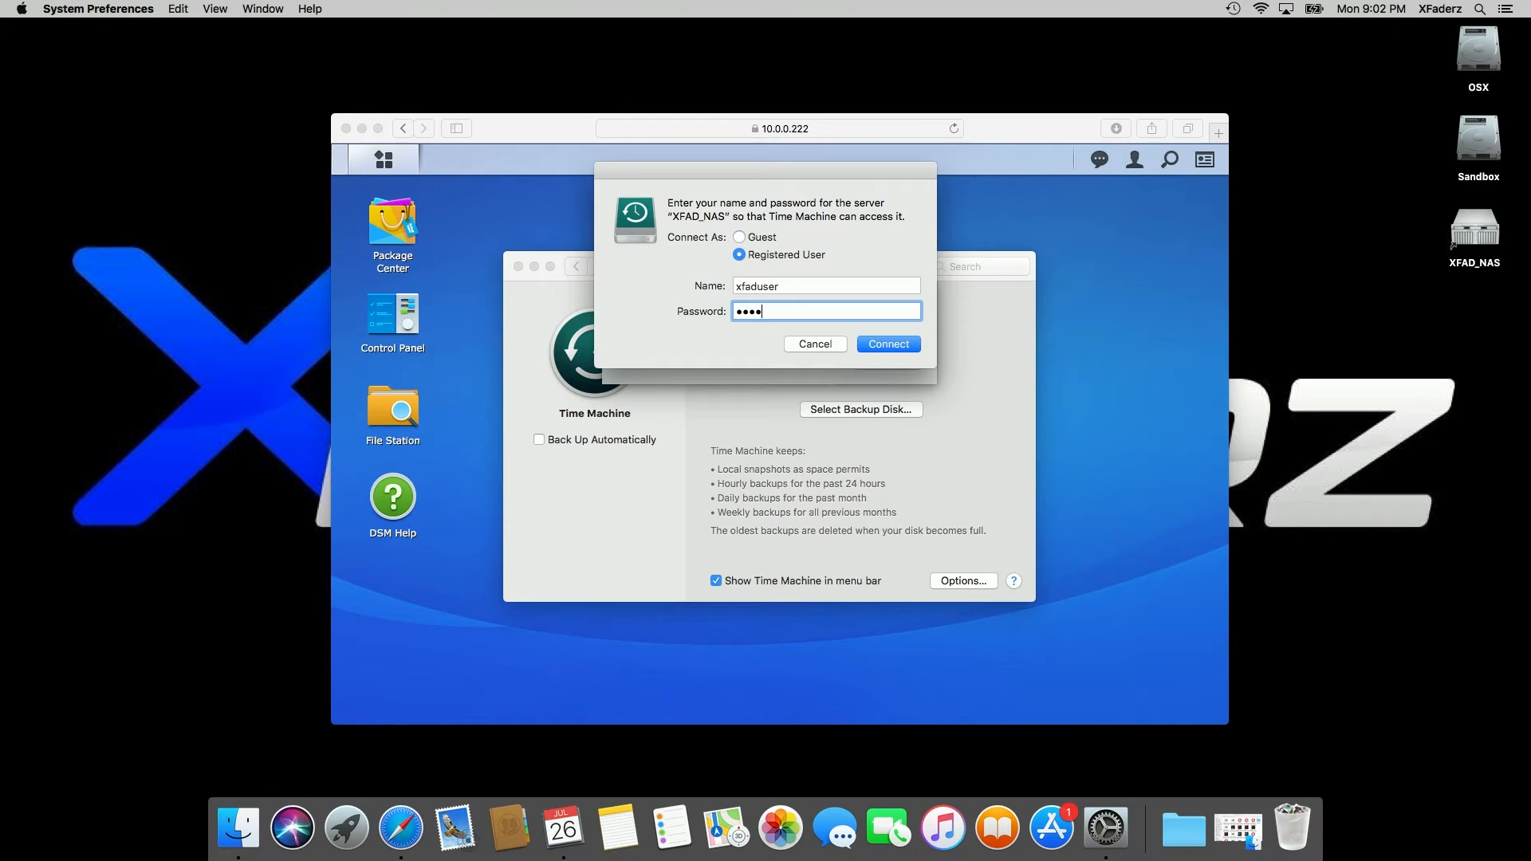
click(897, 346)
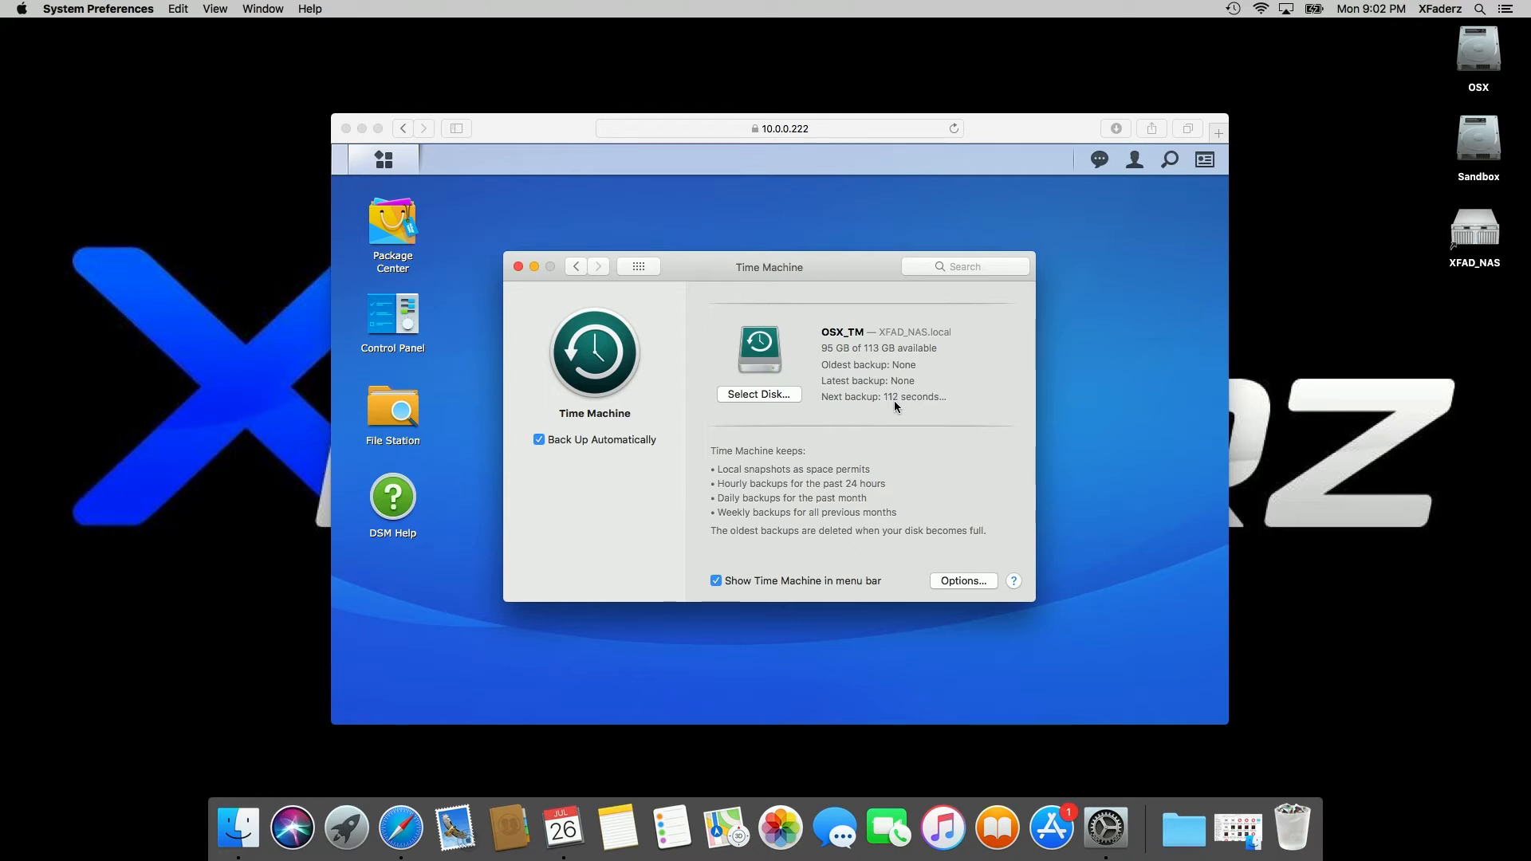
Turn off automatic backups, run a manual Time Machine backup immediately, and dismiss its completion notification
click(540, 440)
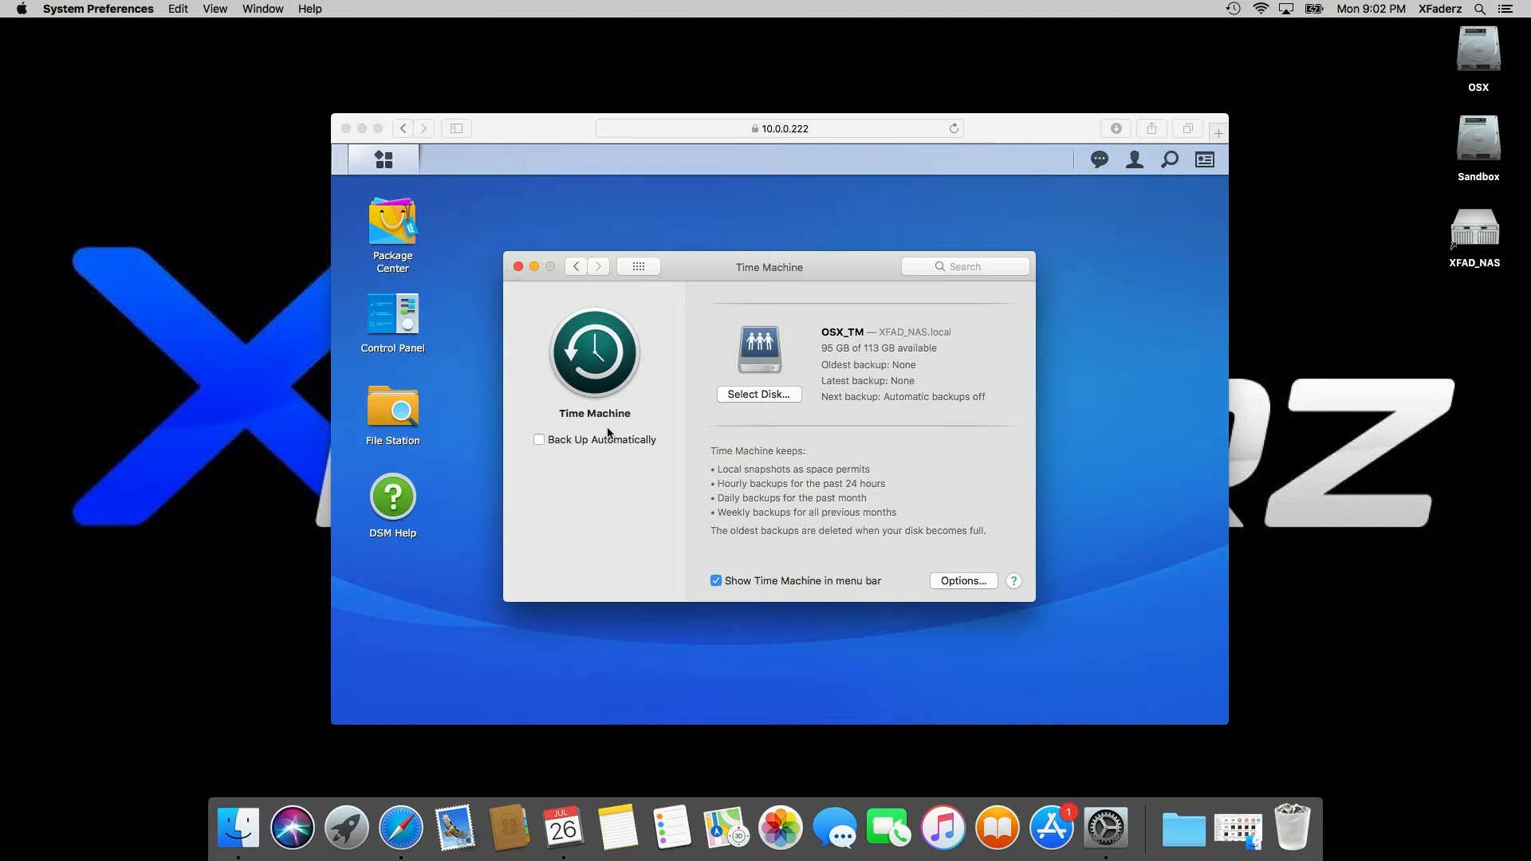
click(1233, 9)
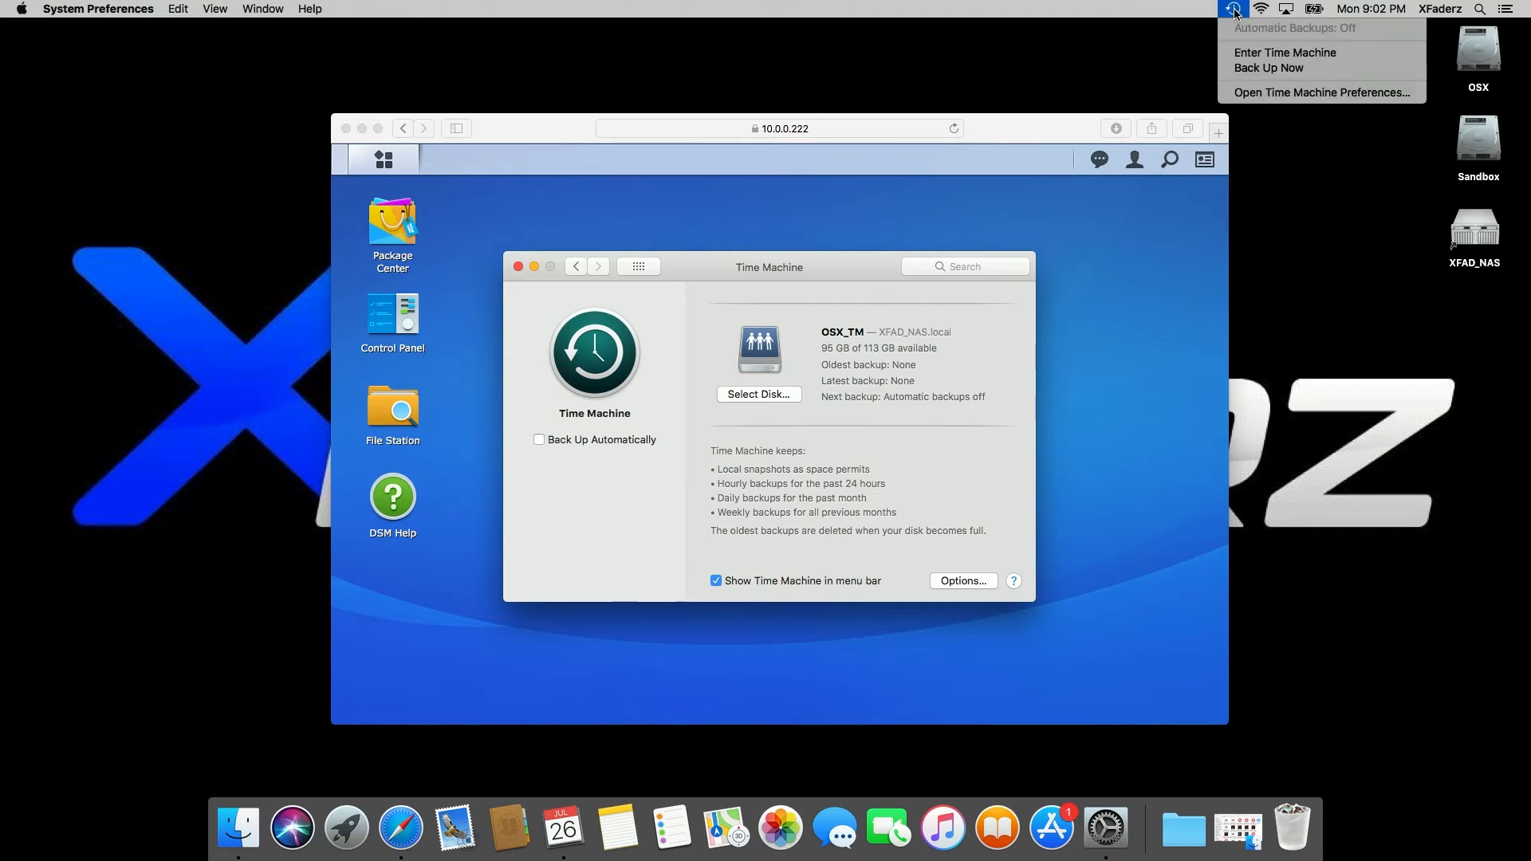
click(1244, 69)
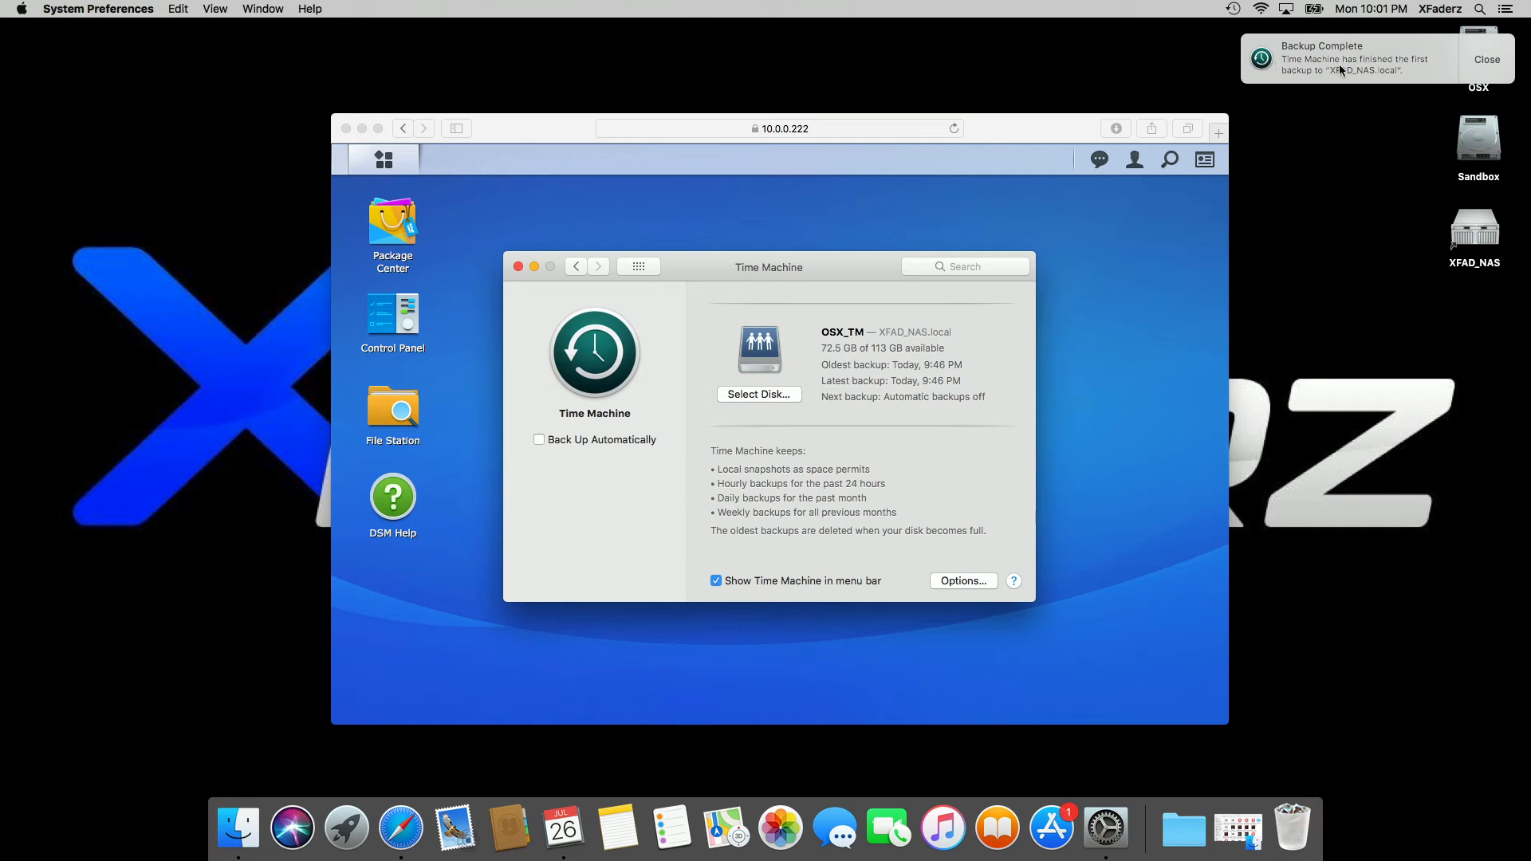
click(1484, 71)
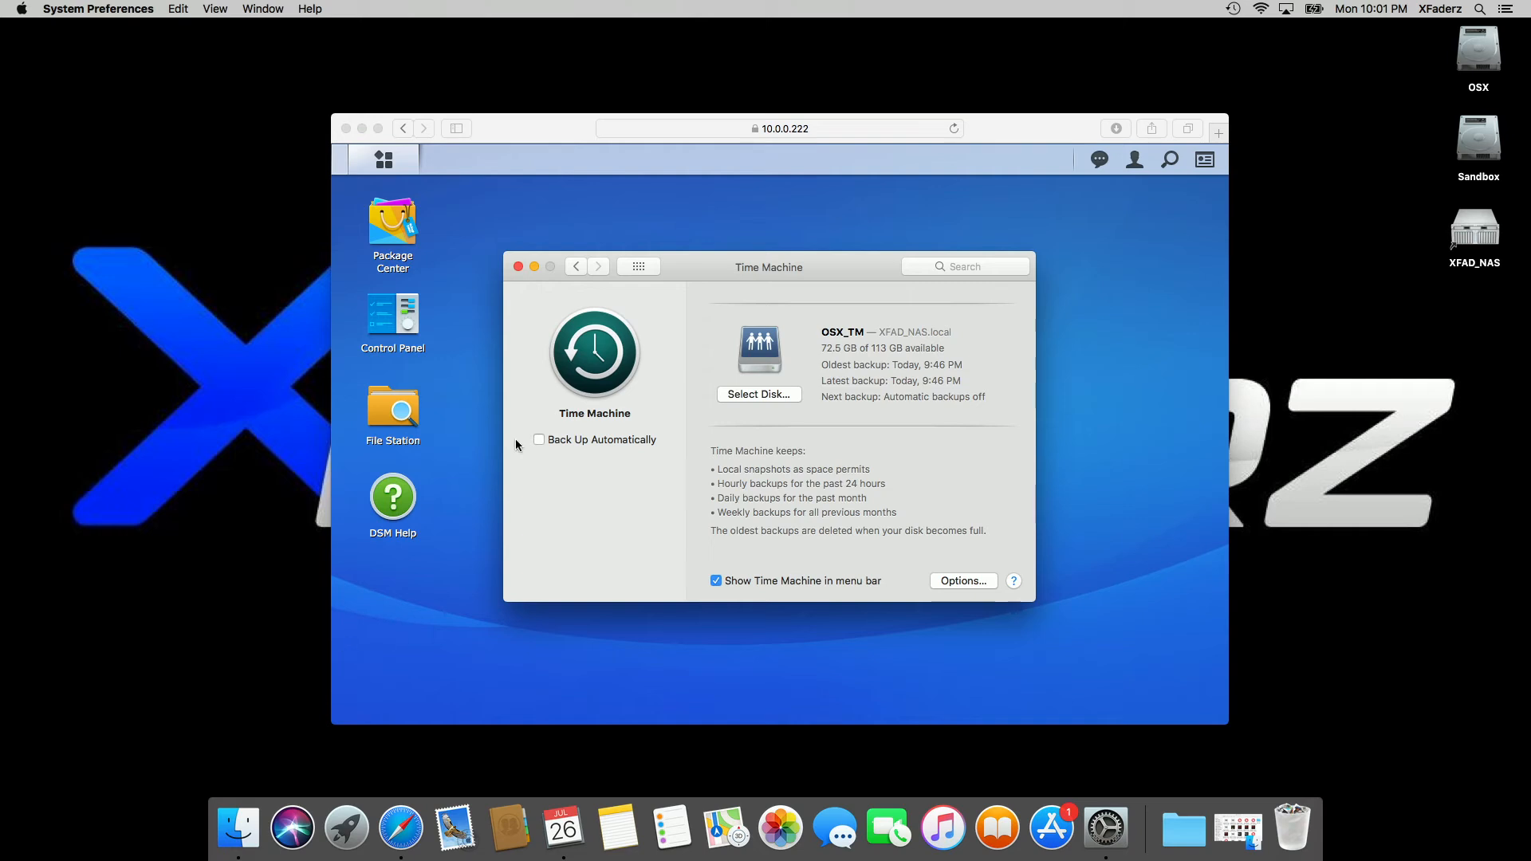
Enter Time Machine to view the Showtime folder's backup snapshots, and exit without restoring anything
click(1229, 11)
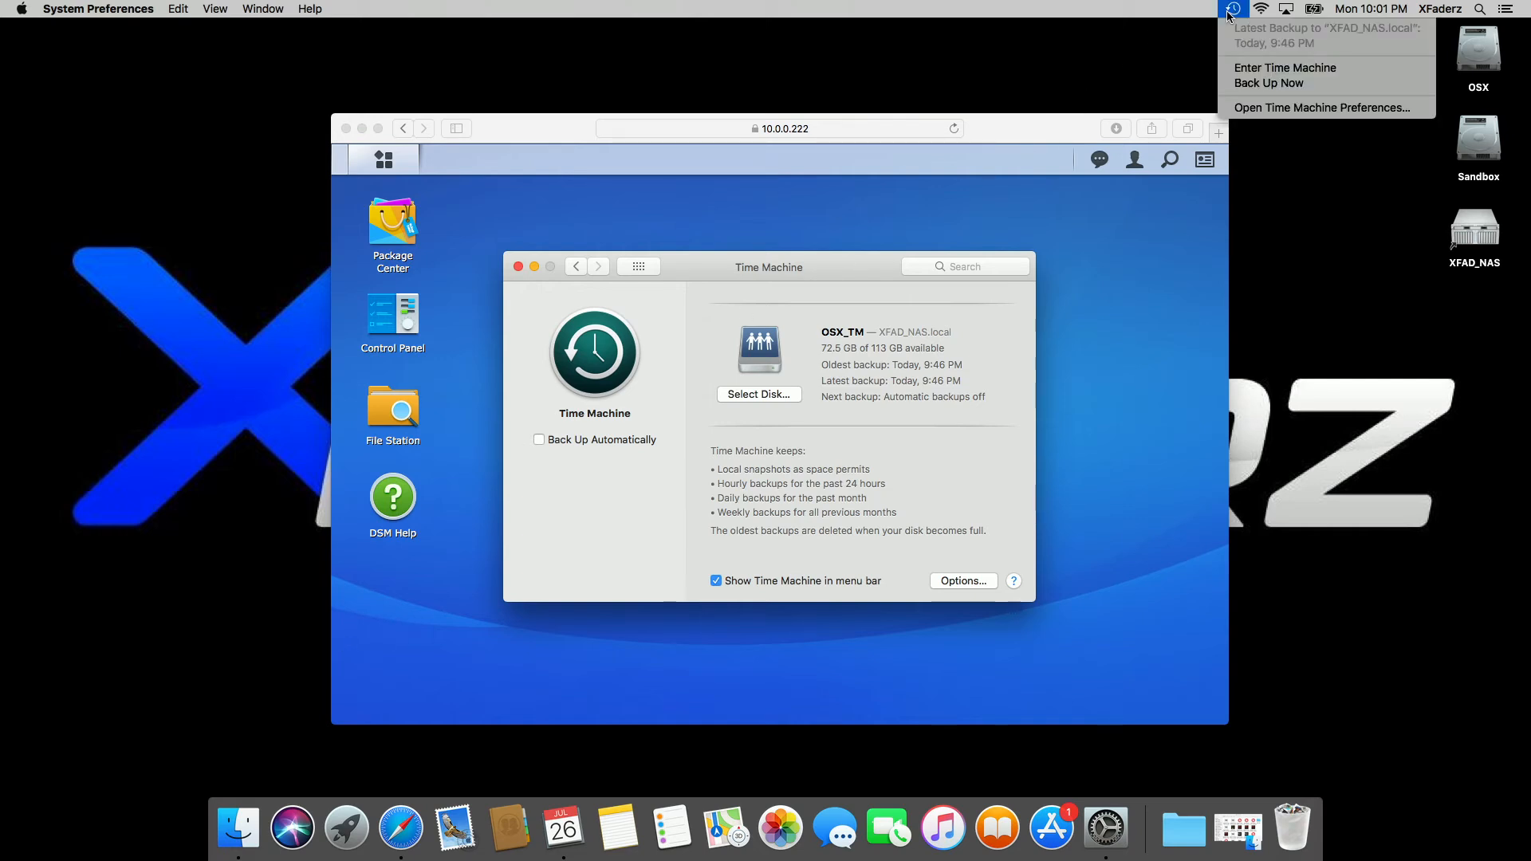
click(1245, 70)
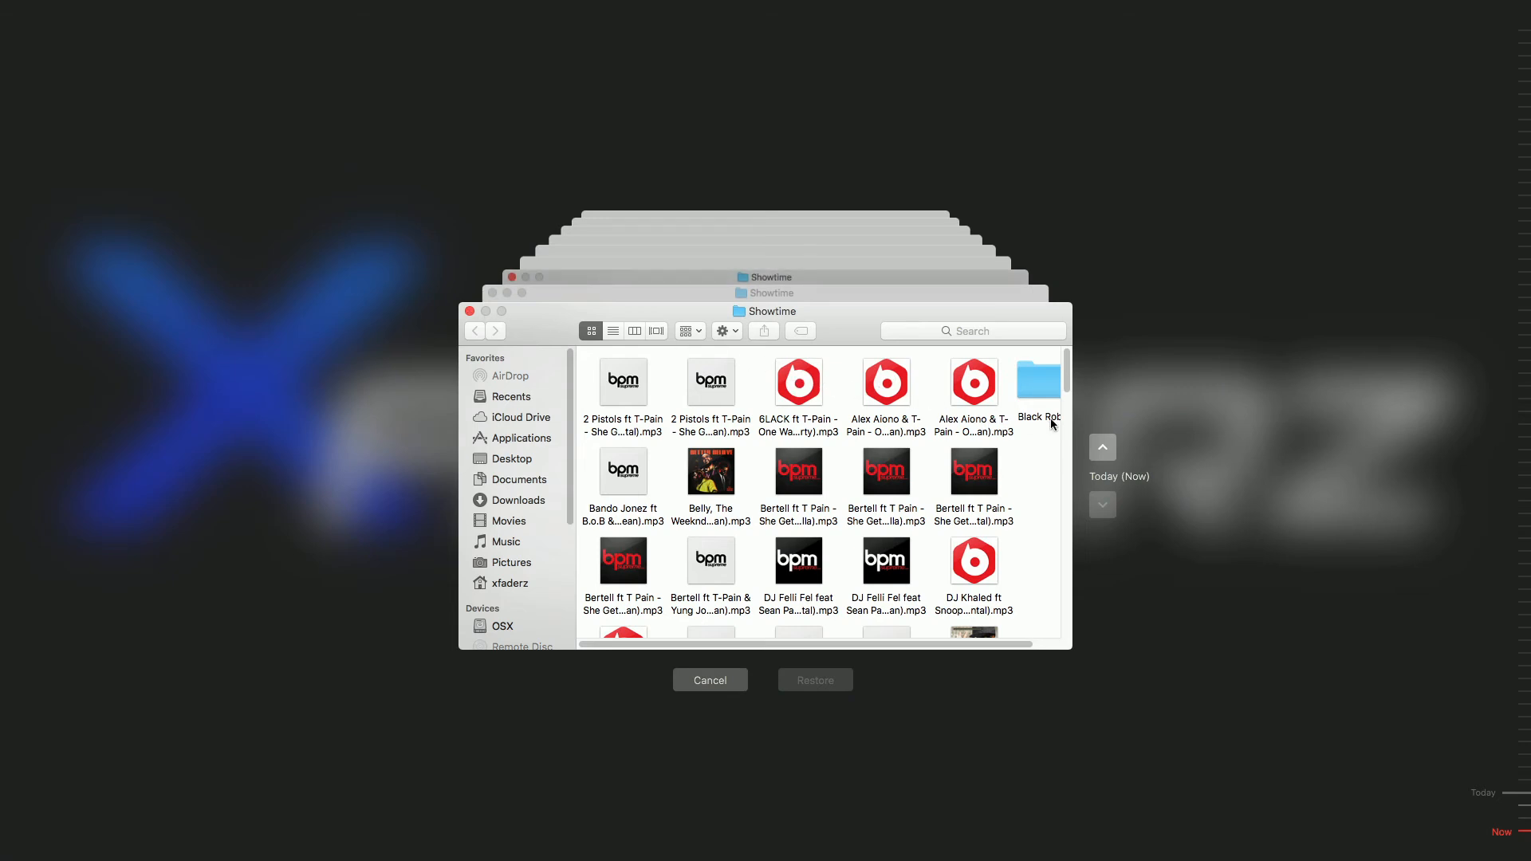
click(675, 679)
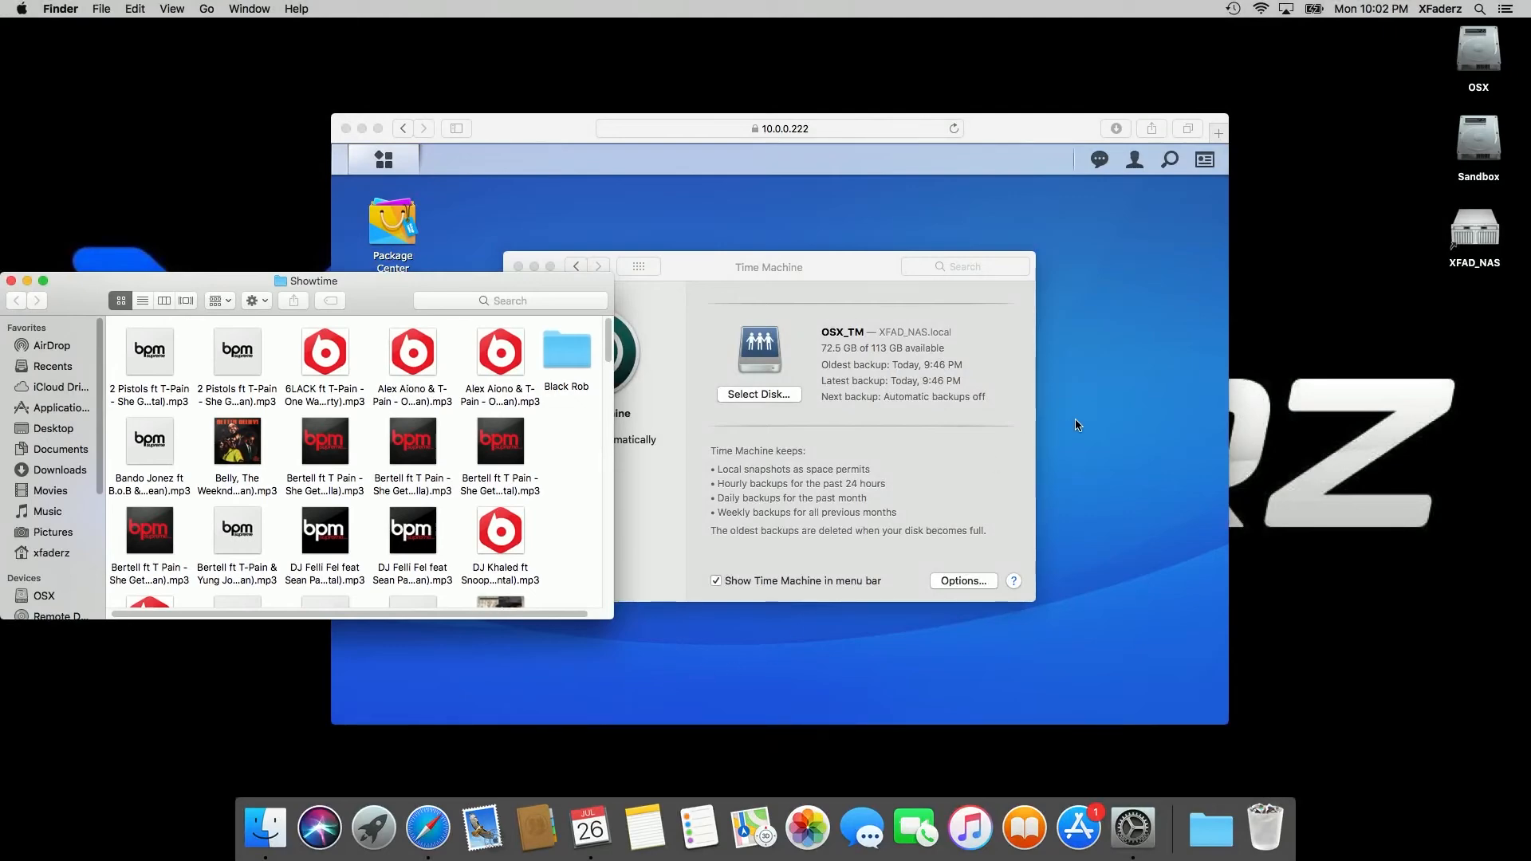
In Finder, open the Showtime folder inside Music on the OSX drive and move its "Black Rob" folder to the Trash
double_click(1477, 54)
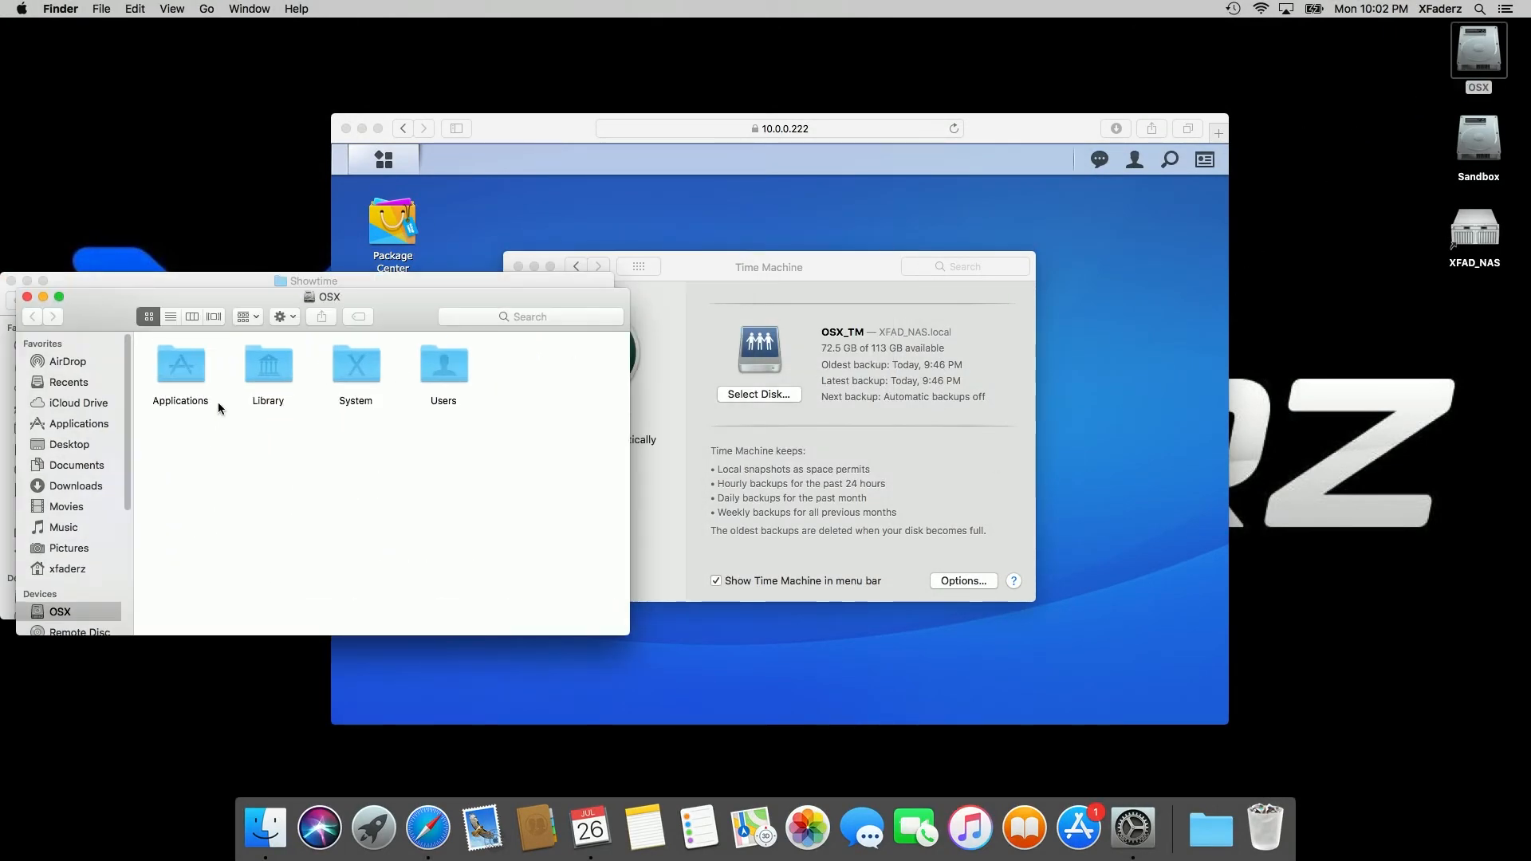
click(72, 527)
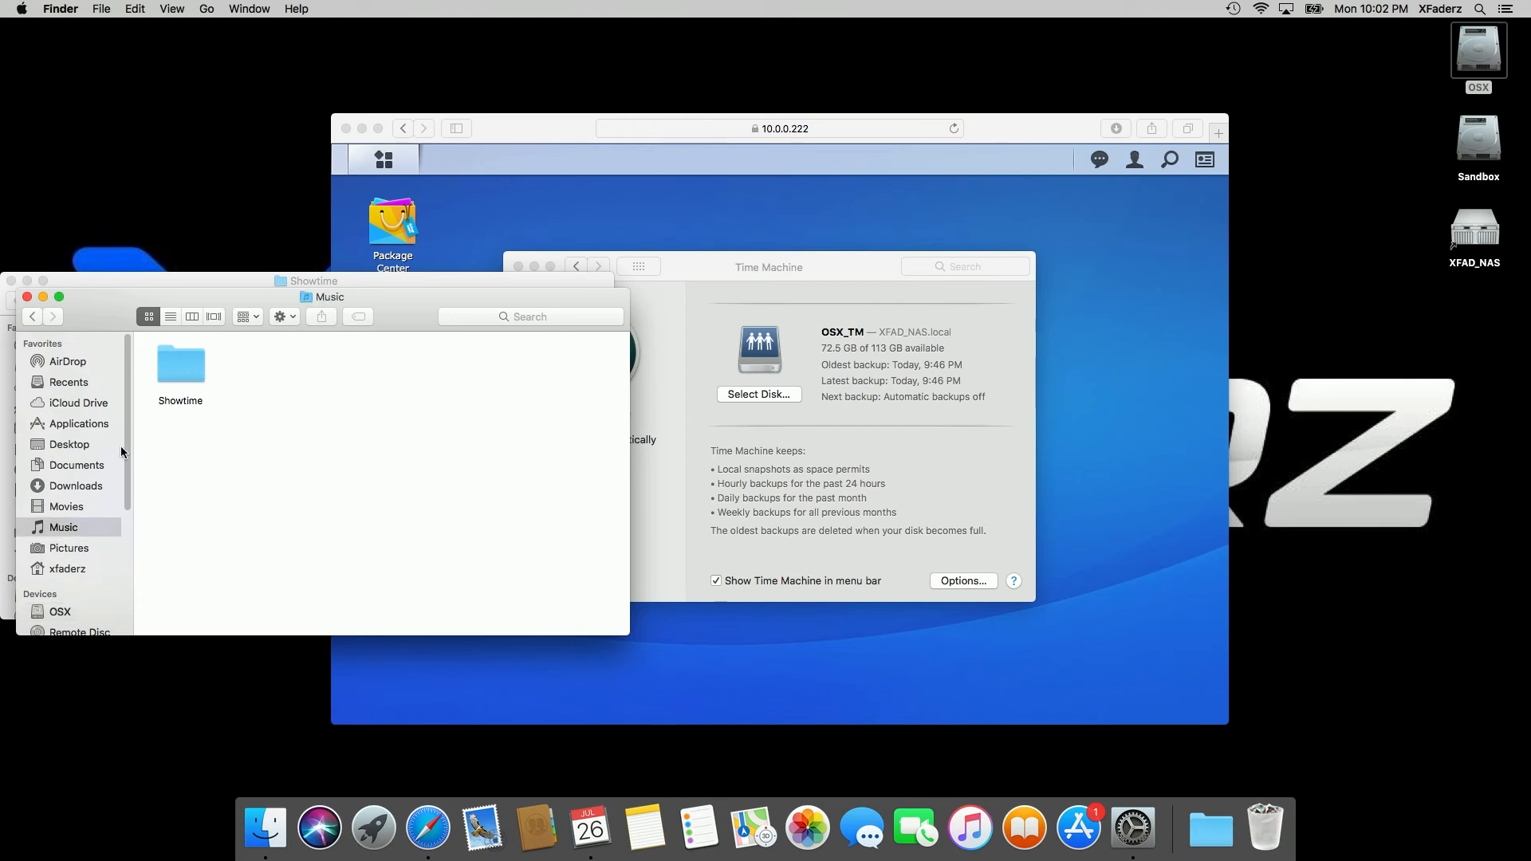
double_click(177, 373)
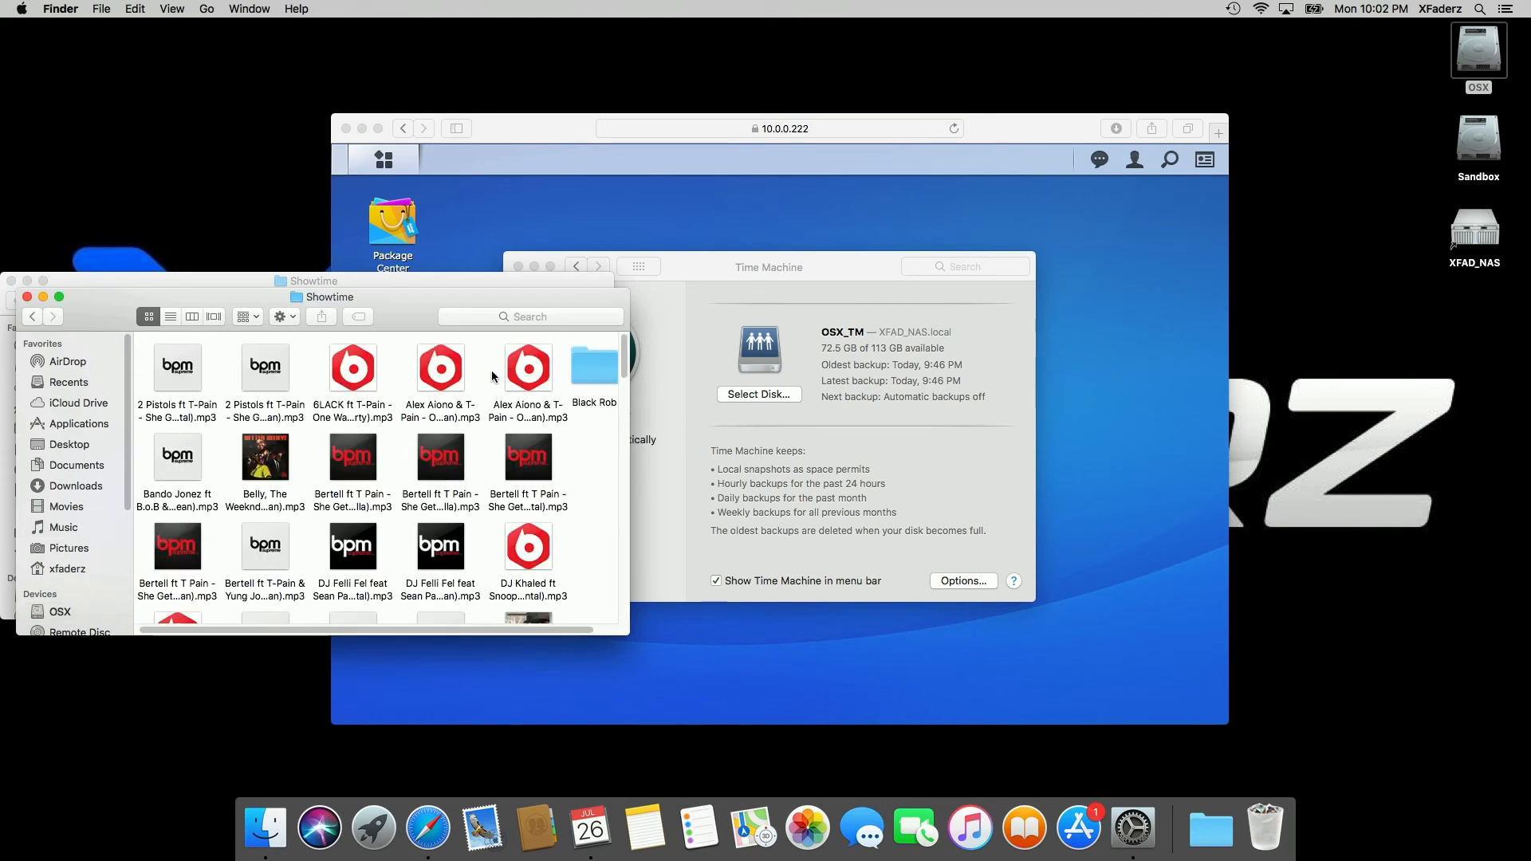
right_click(582, 370)
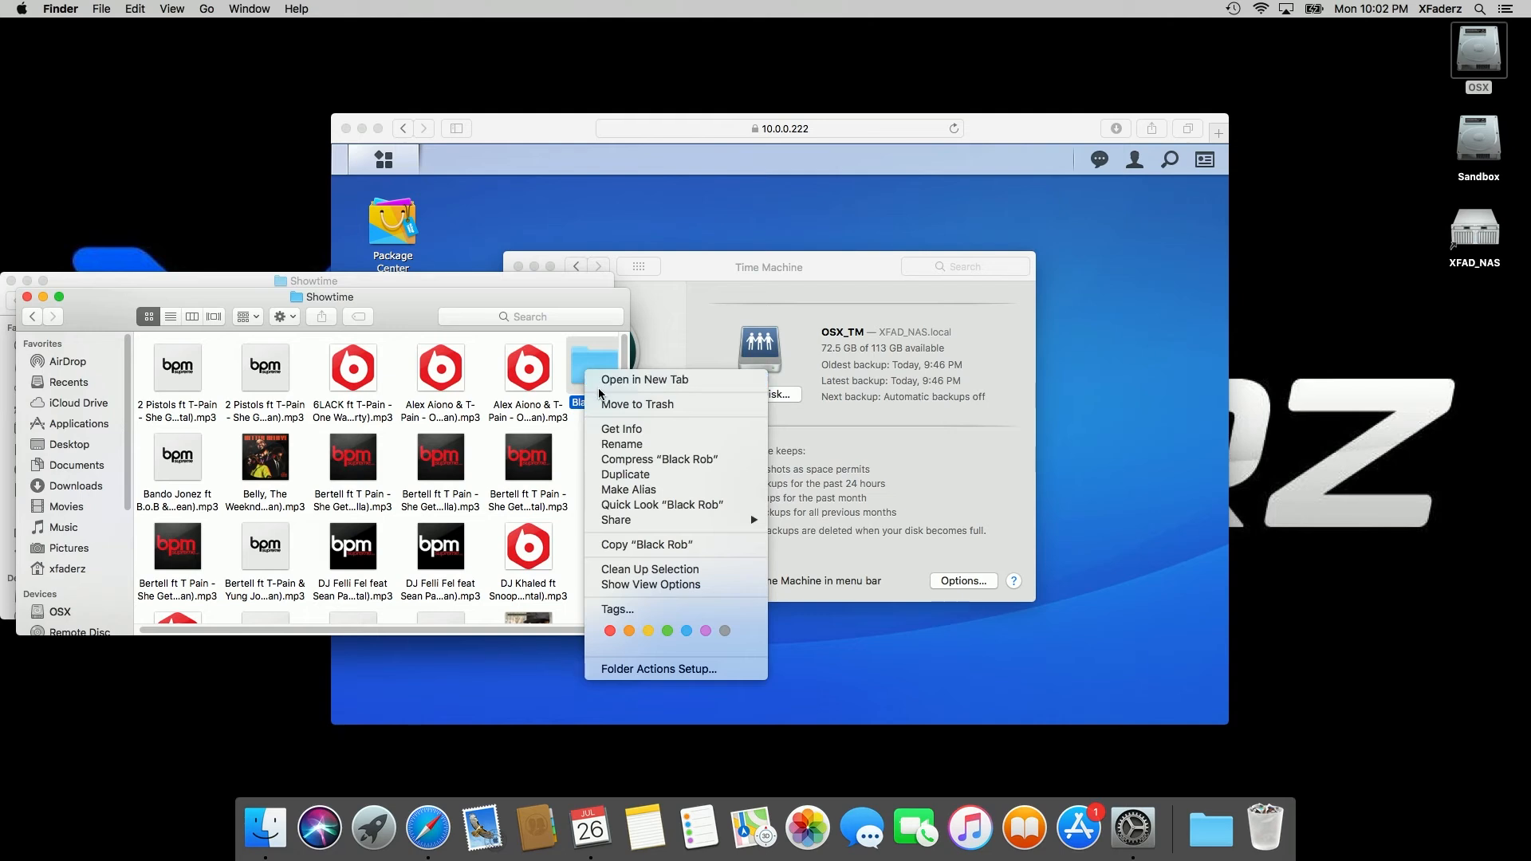
click(601, 405)
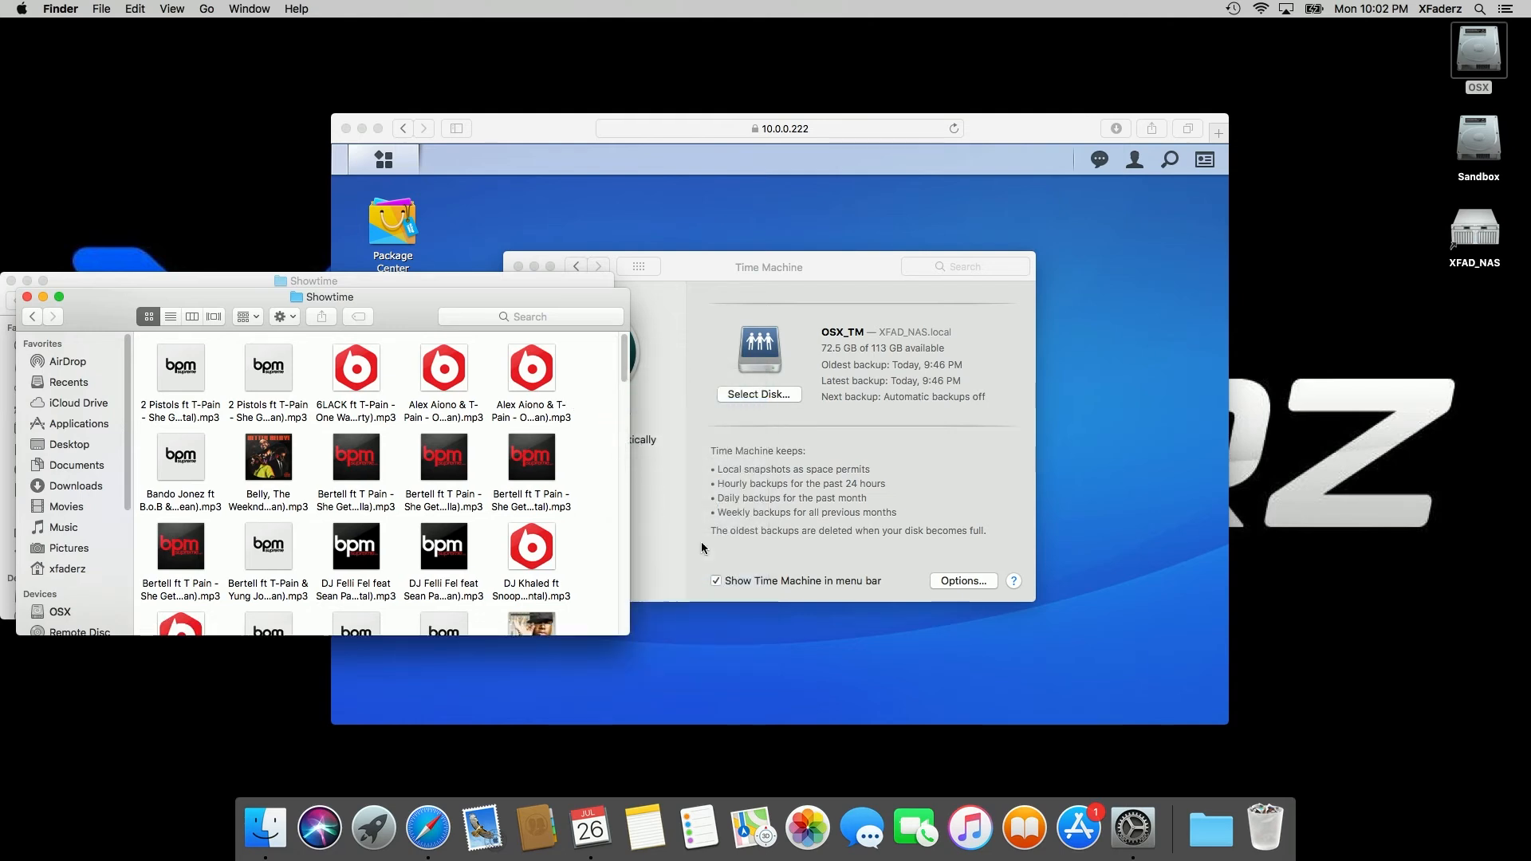
Empty the Trash to permanently erase the deleted "Black Rob" folder
right_click(1271, 836)
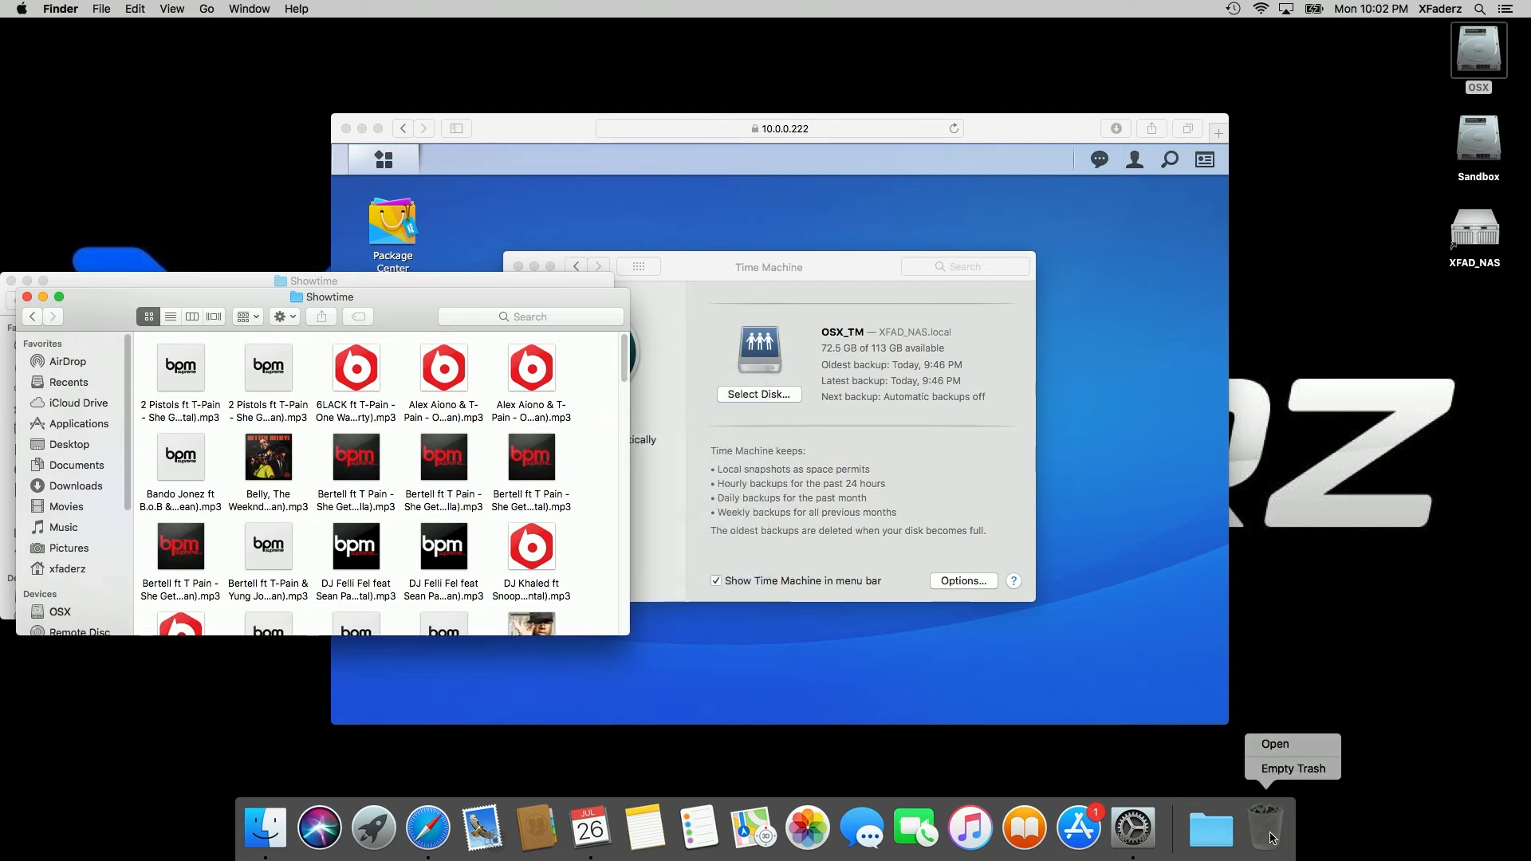
click(1285, 770)
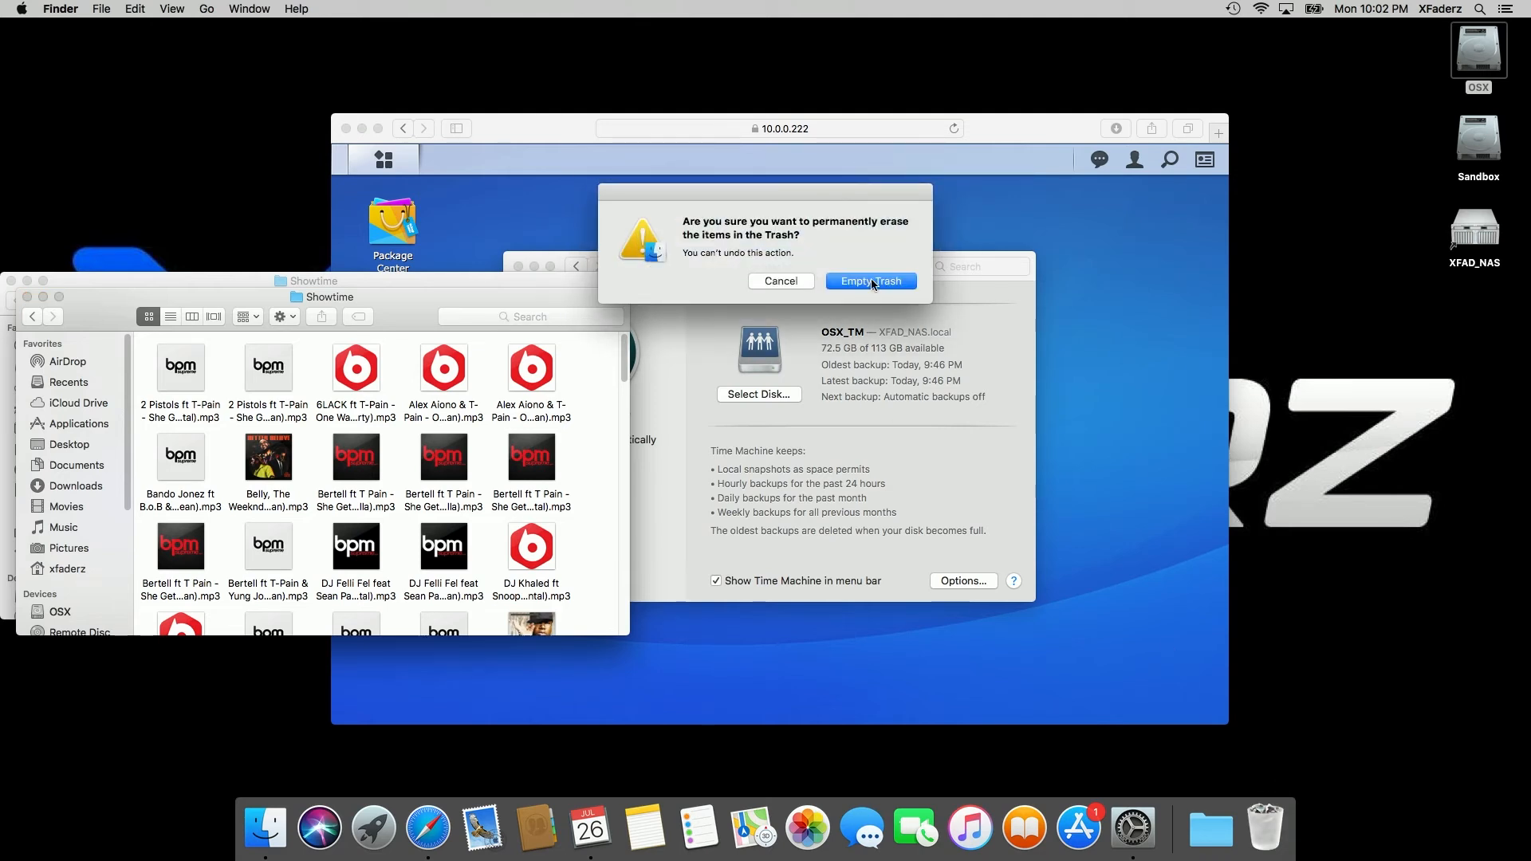
click(871, 281)
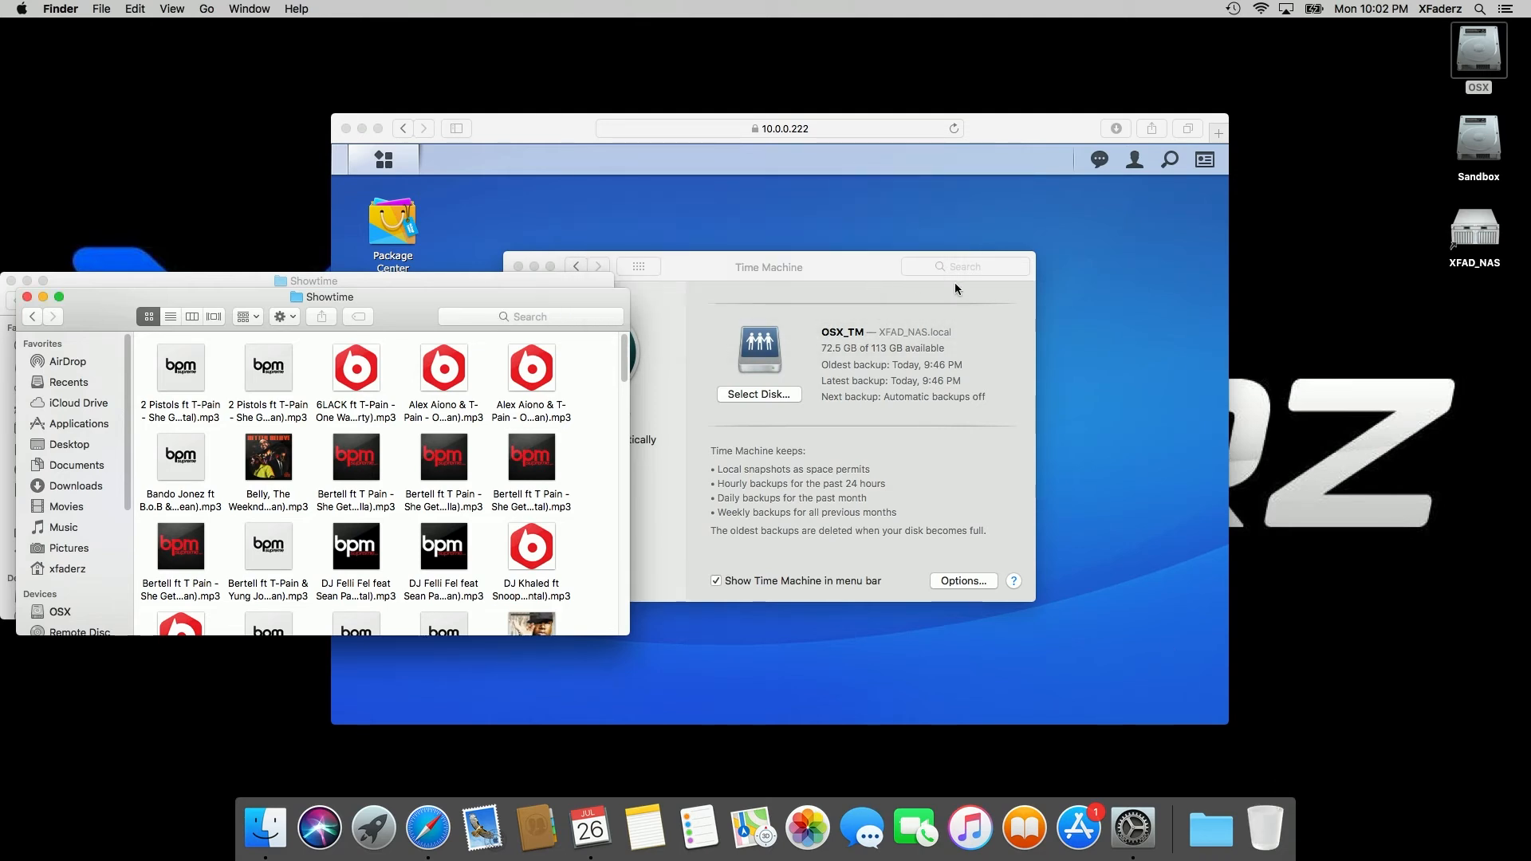
Enter Time Machine, go back to the Showtime folder's 9:03 PM backup from today, and restore its "Black Rob" folder
click(1235, 10)
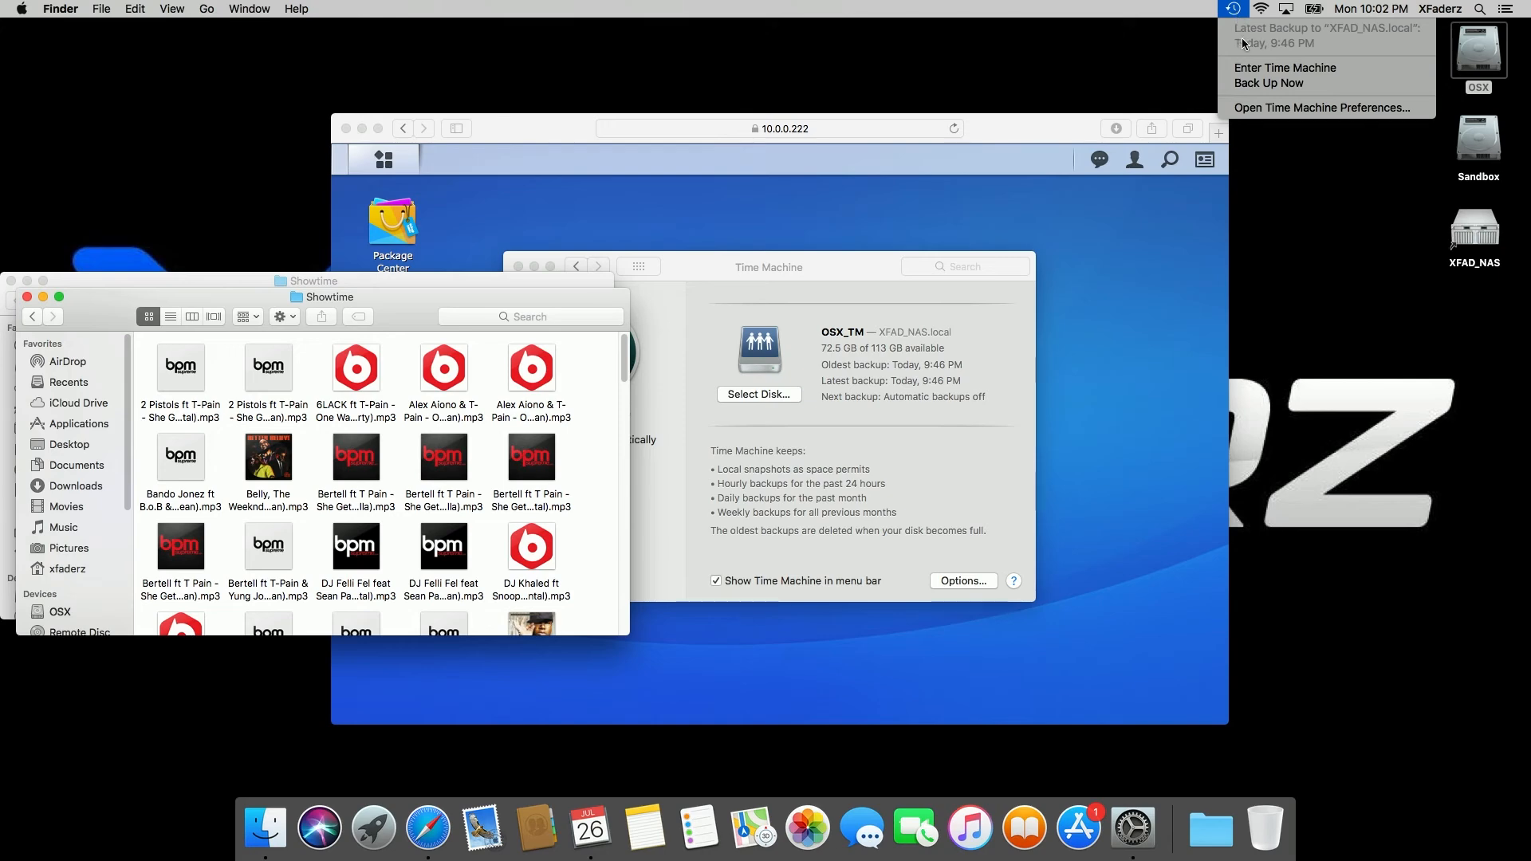
click(1247, 69)
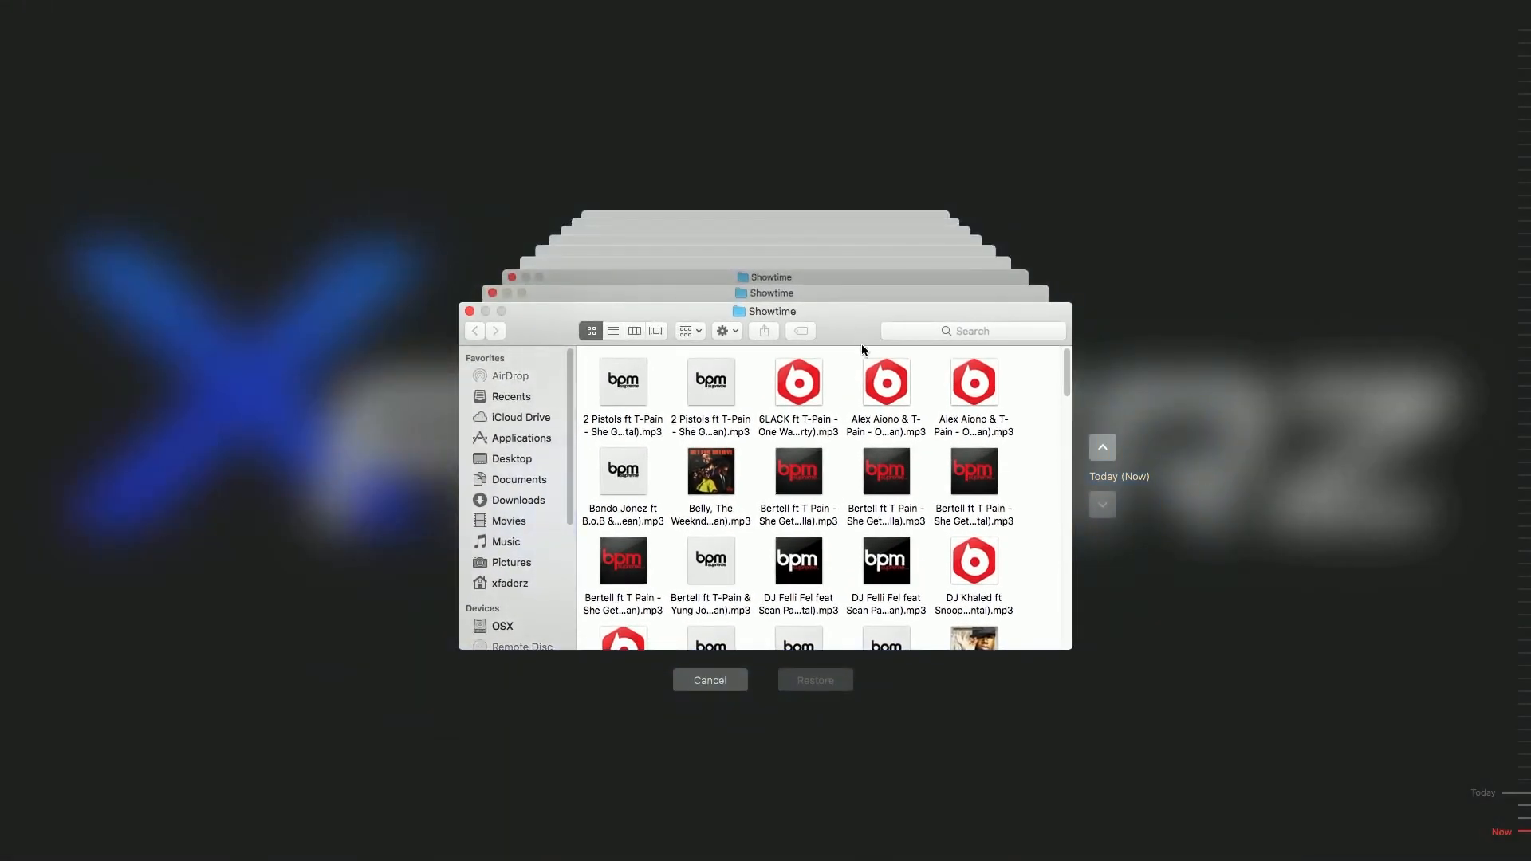
click(1109, 451)
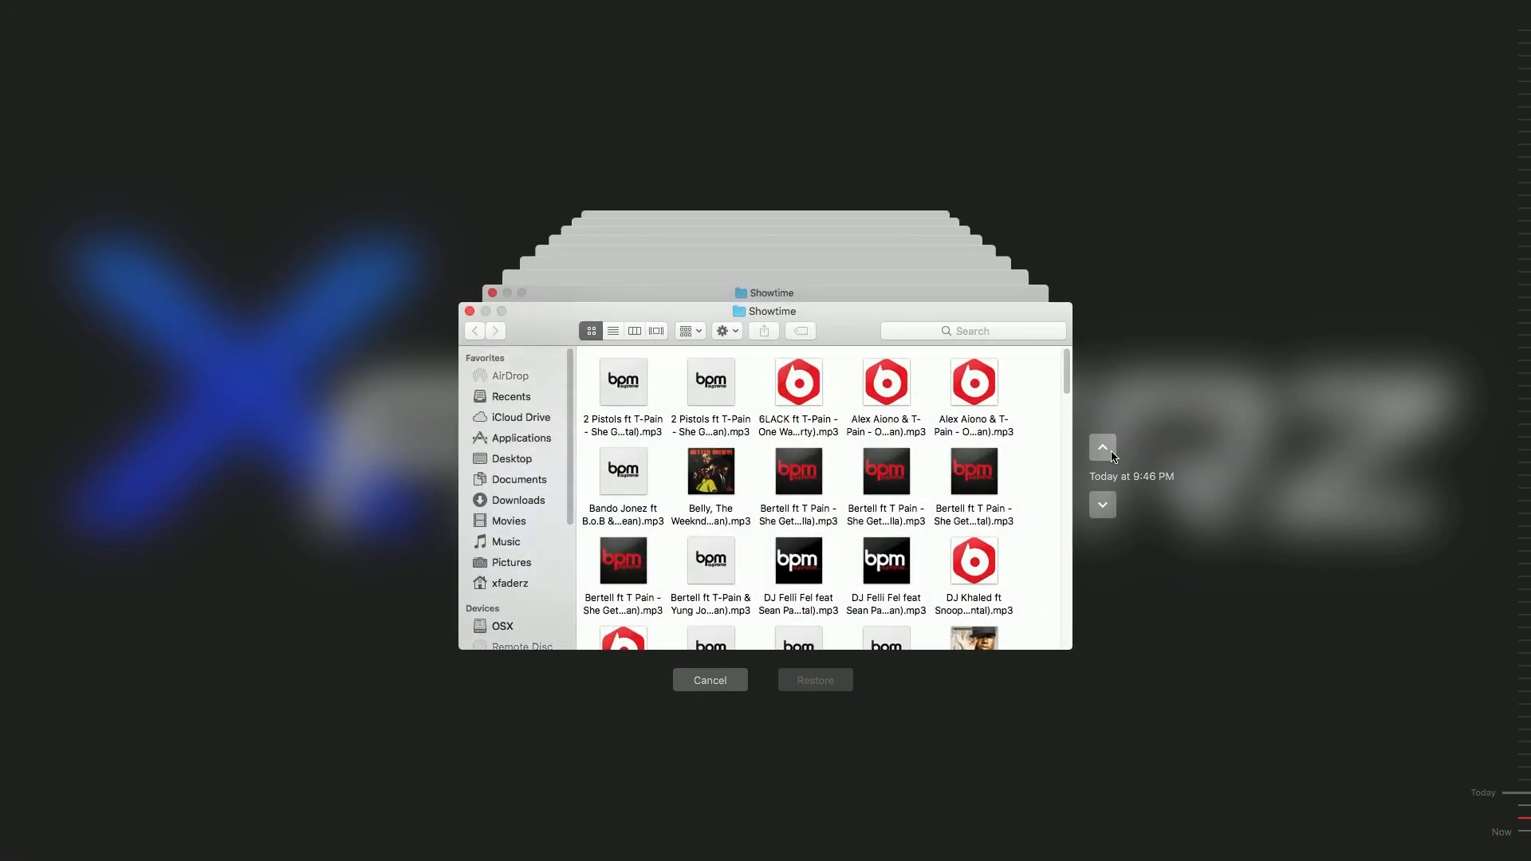
click(1113, 454)
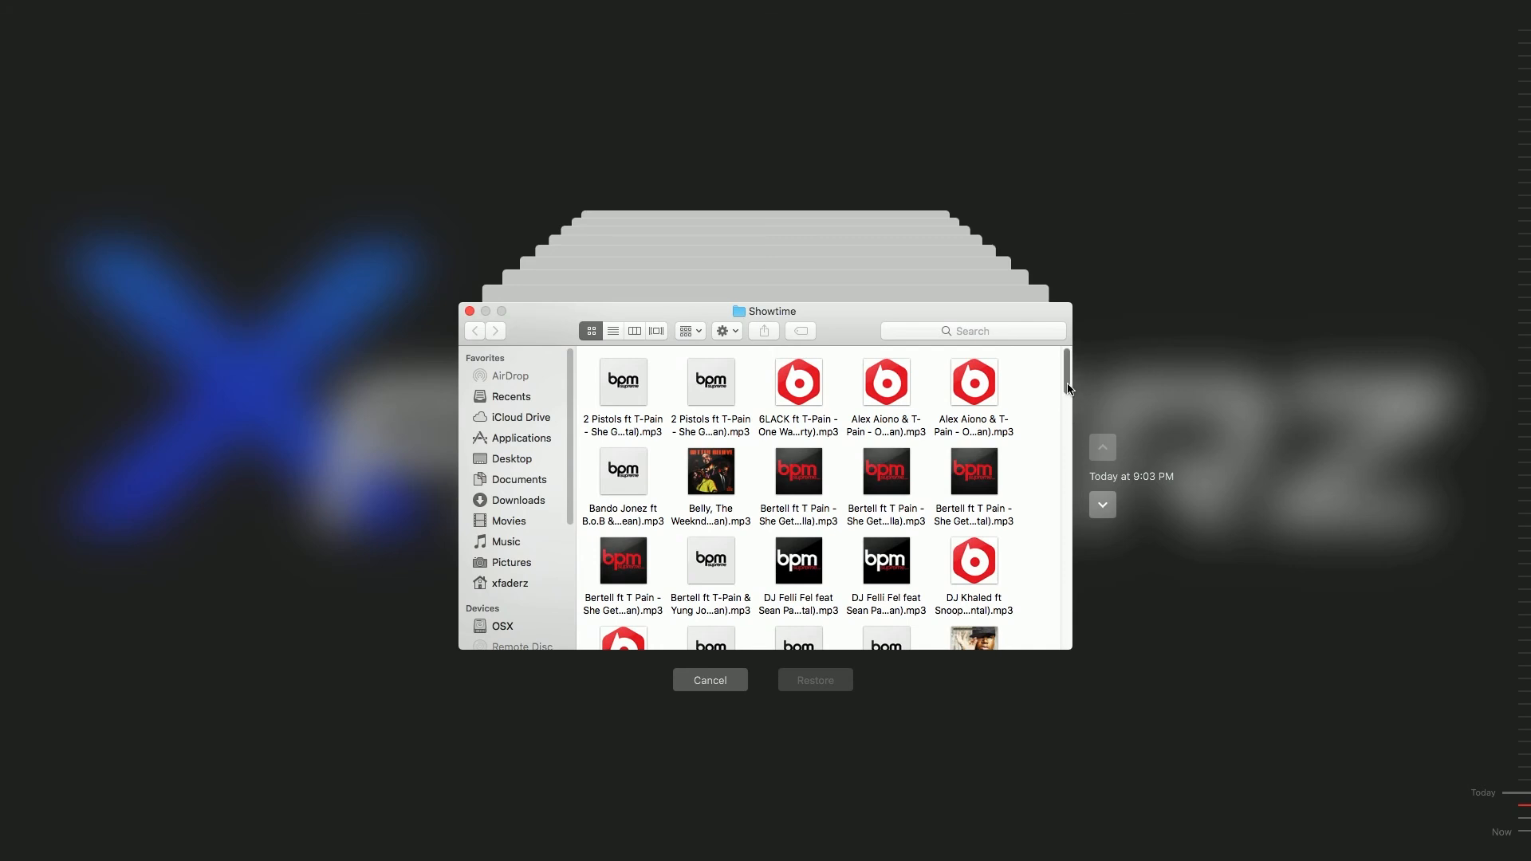
drag(1070, 388, 1068, 642)
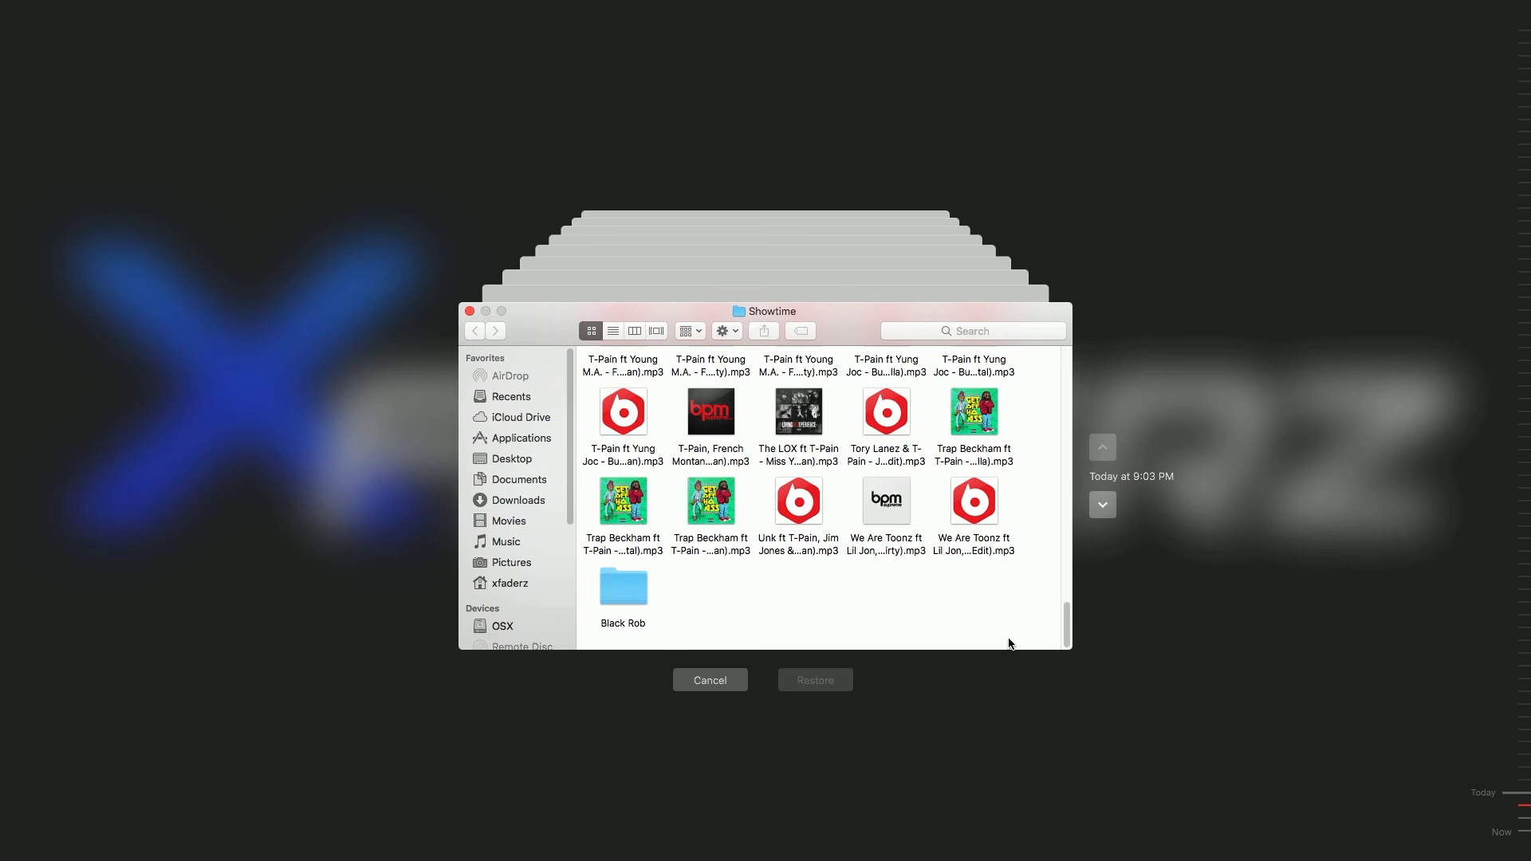
click(638, 601)
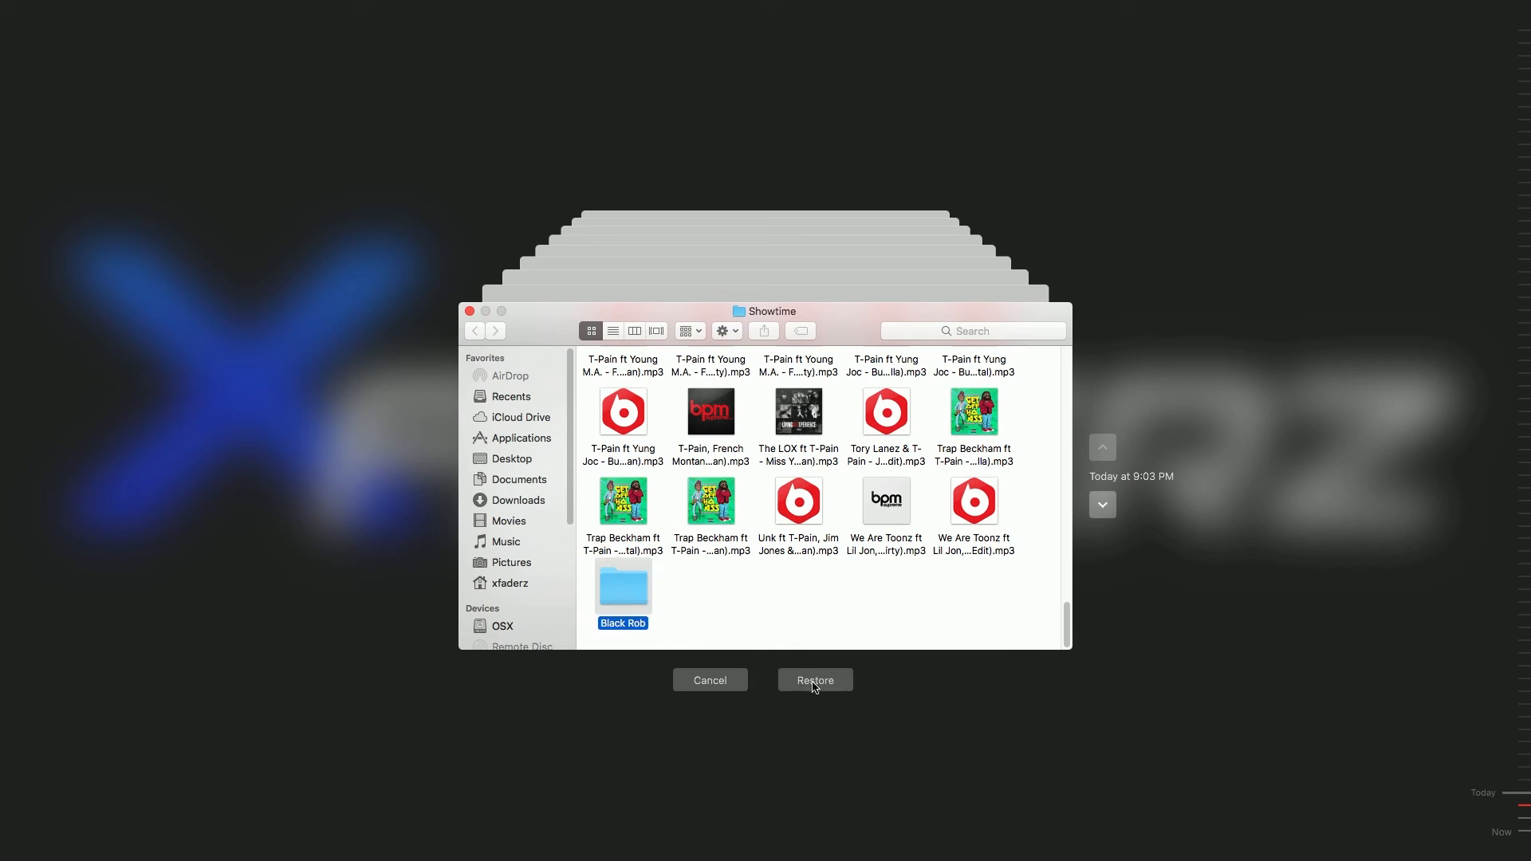
click(814, 690)
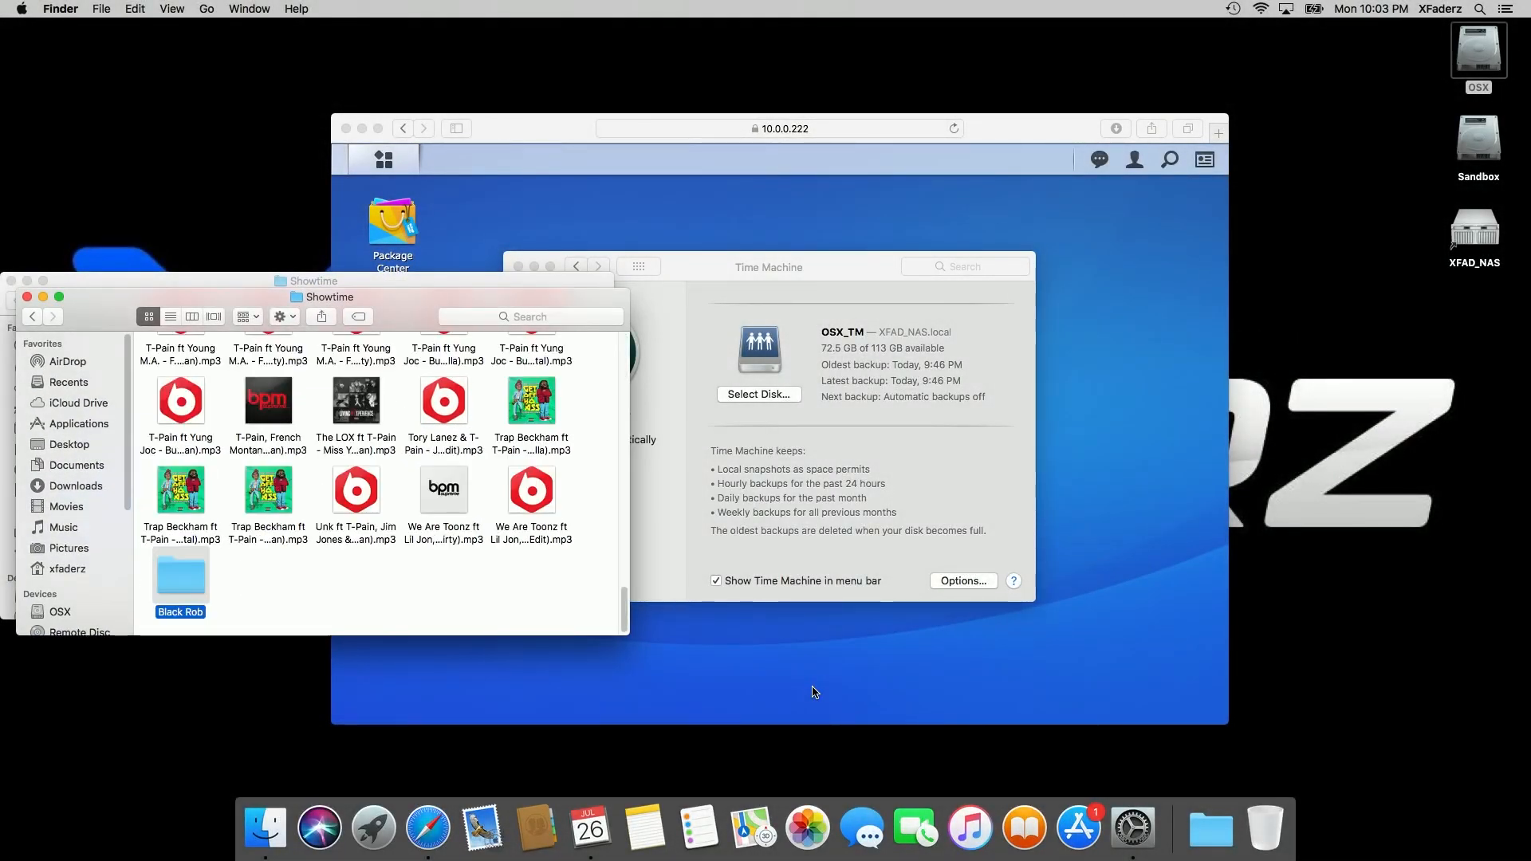
Open the restored "Black Rob" folder to check its contents, and close both Finder windows
double_click(199, 582)
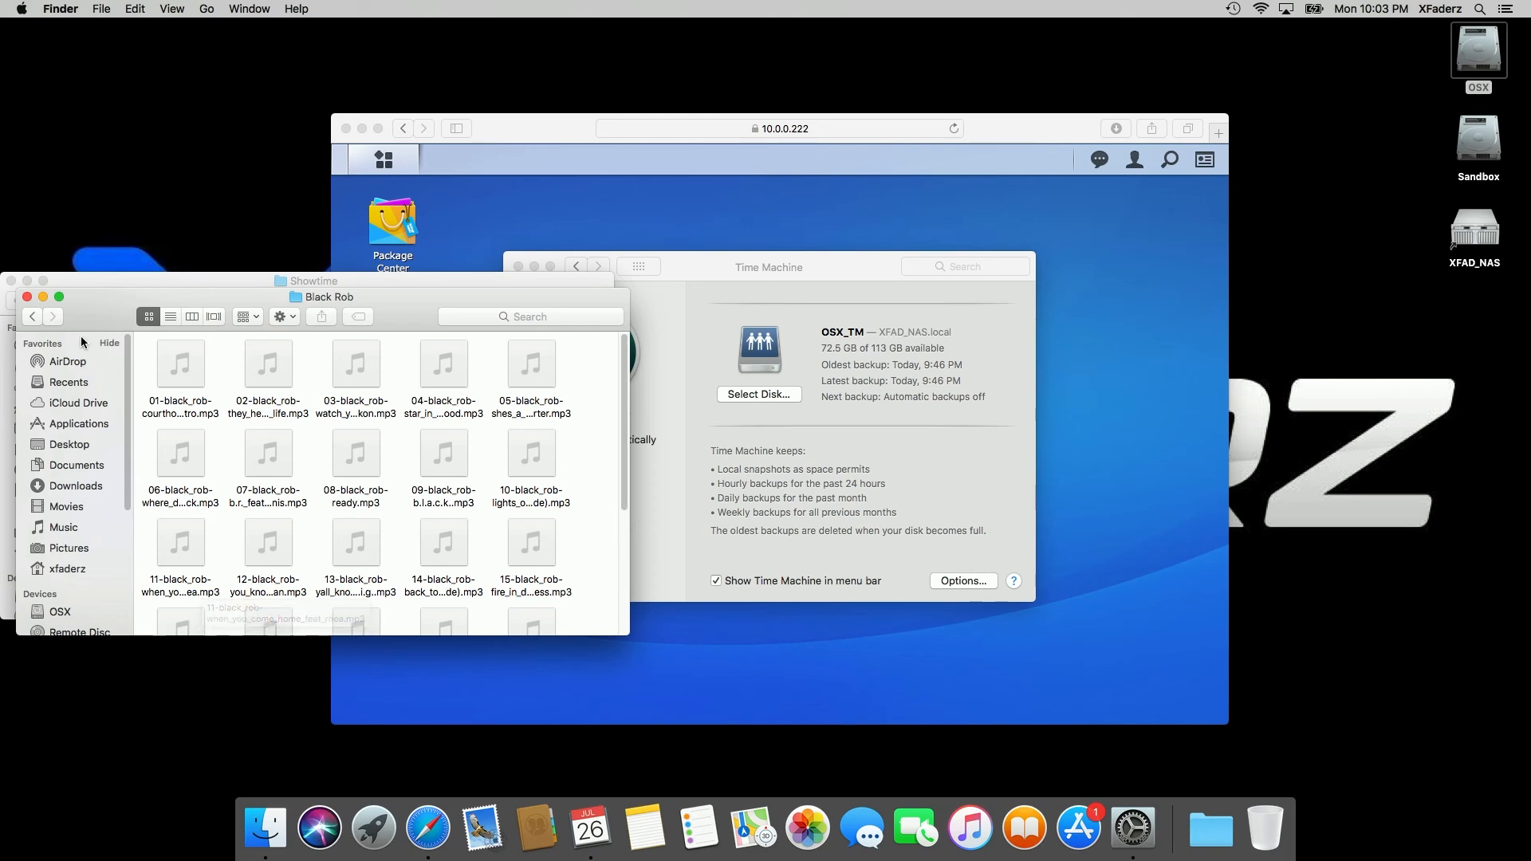
click(28, 297)
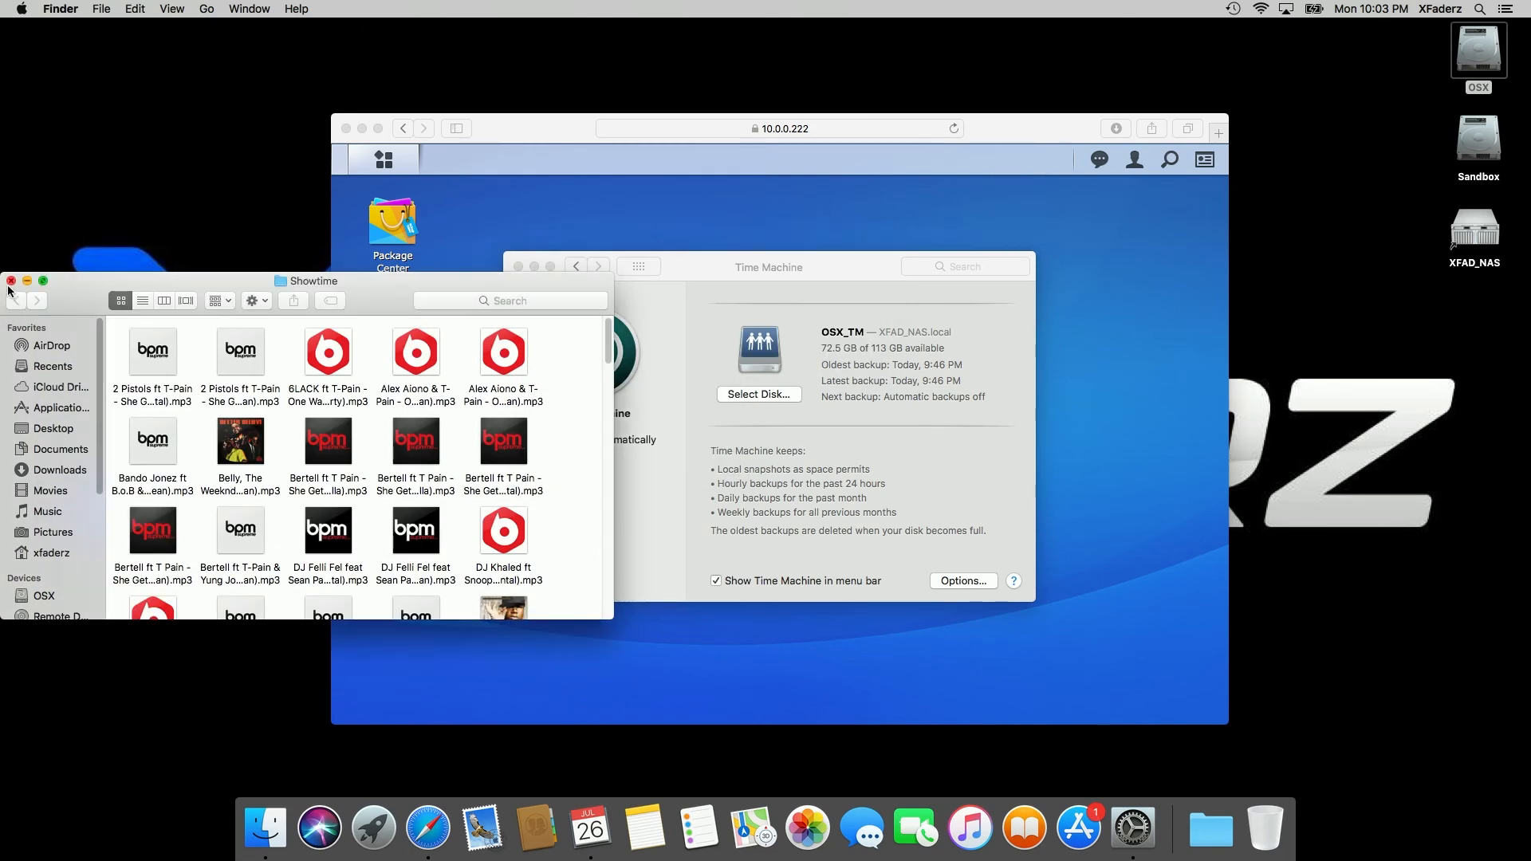
click(10, 281)
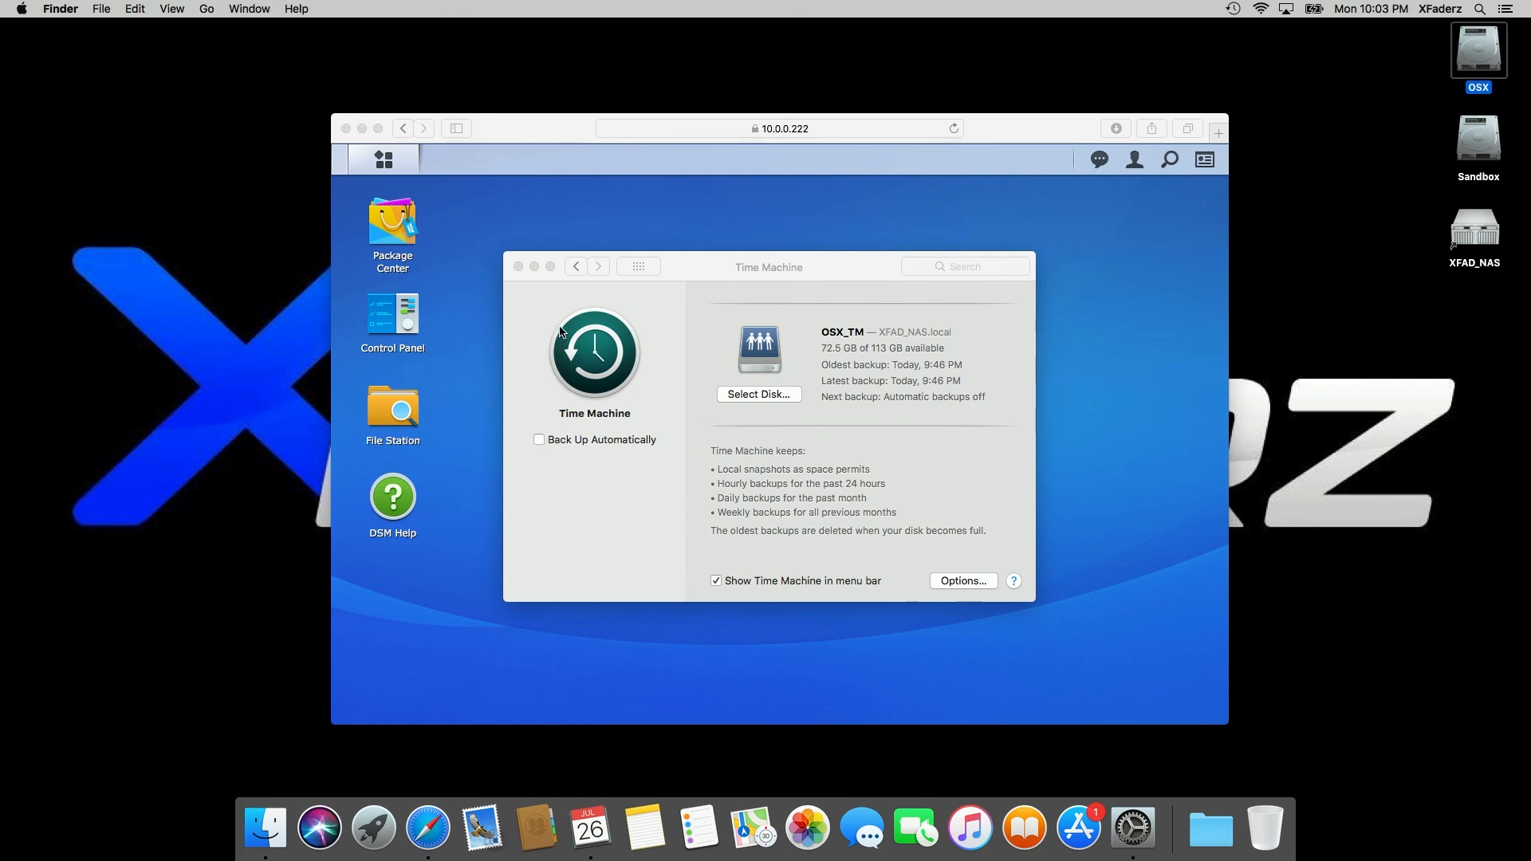
Close the Time Machine preferences and open the OSX_TM shared folder in the NAS's File Station
click(518, 267)
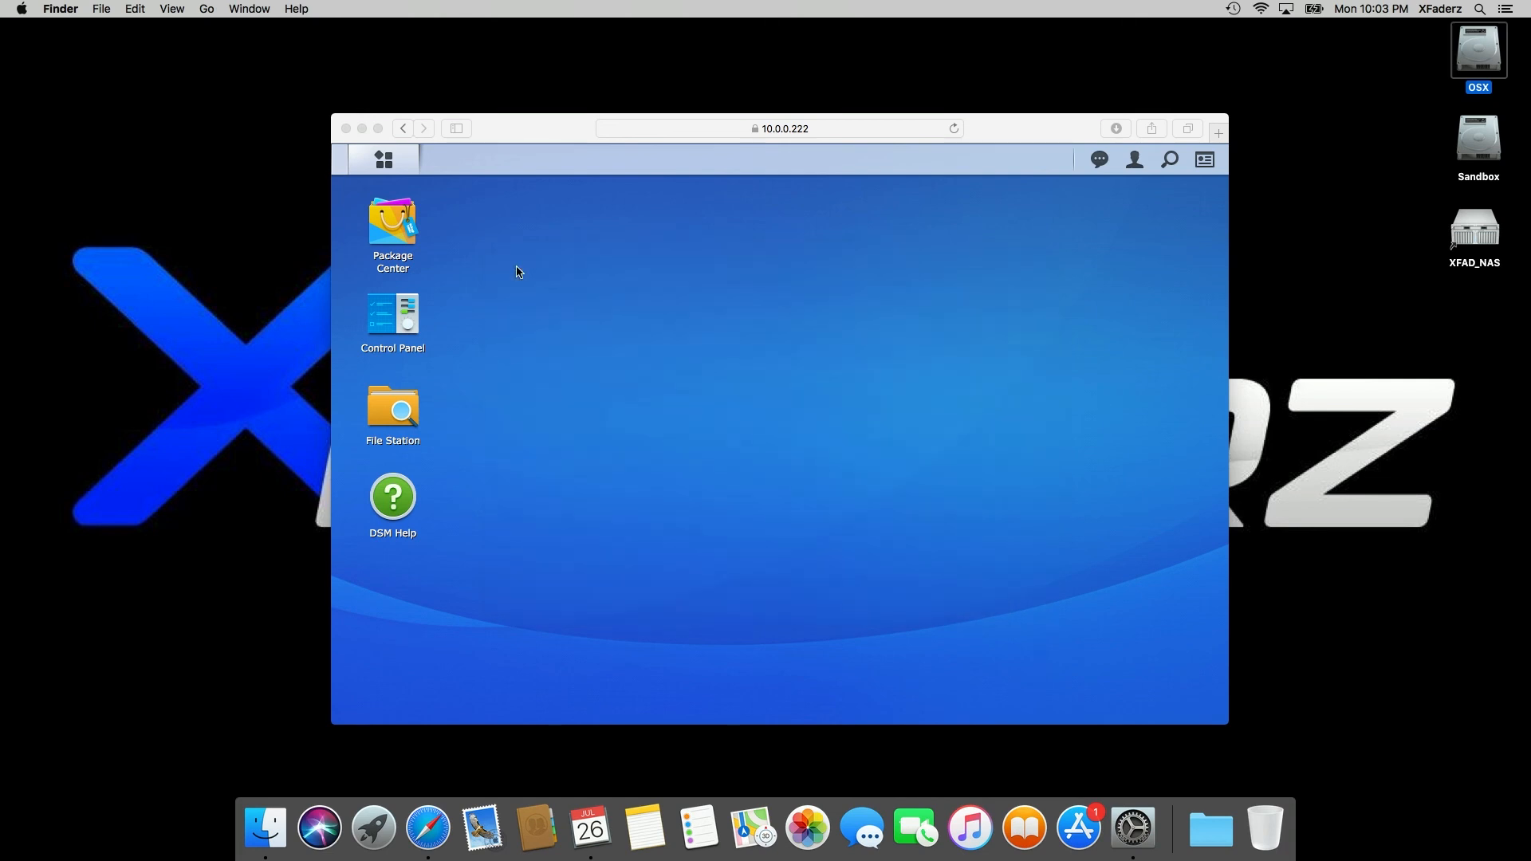
double_click(376, 421)
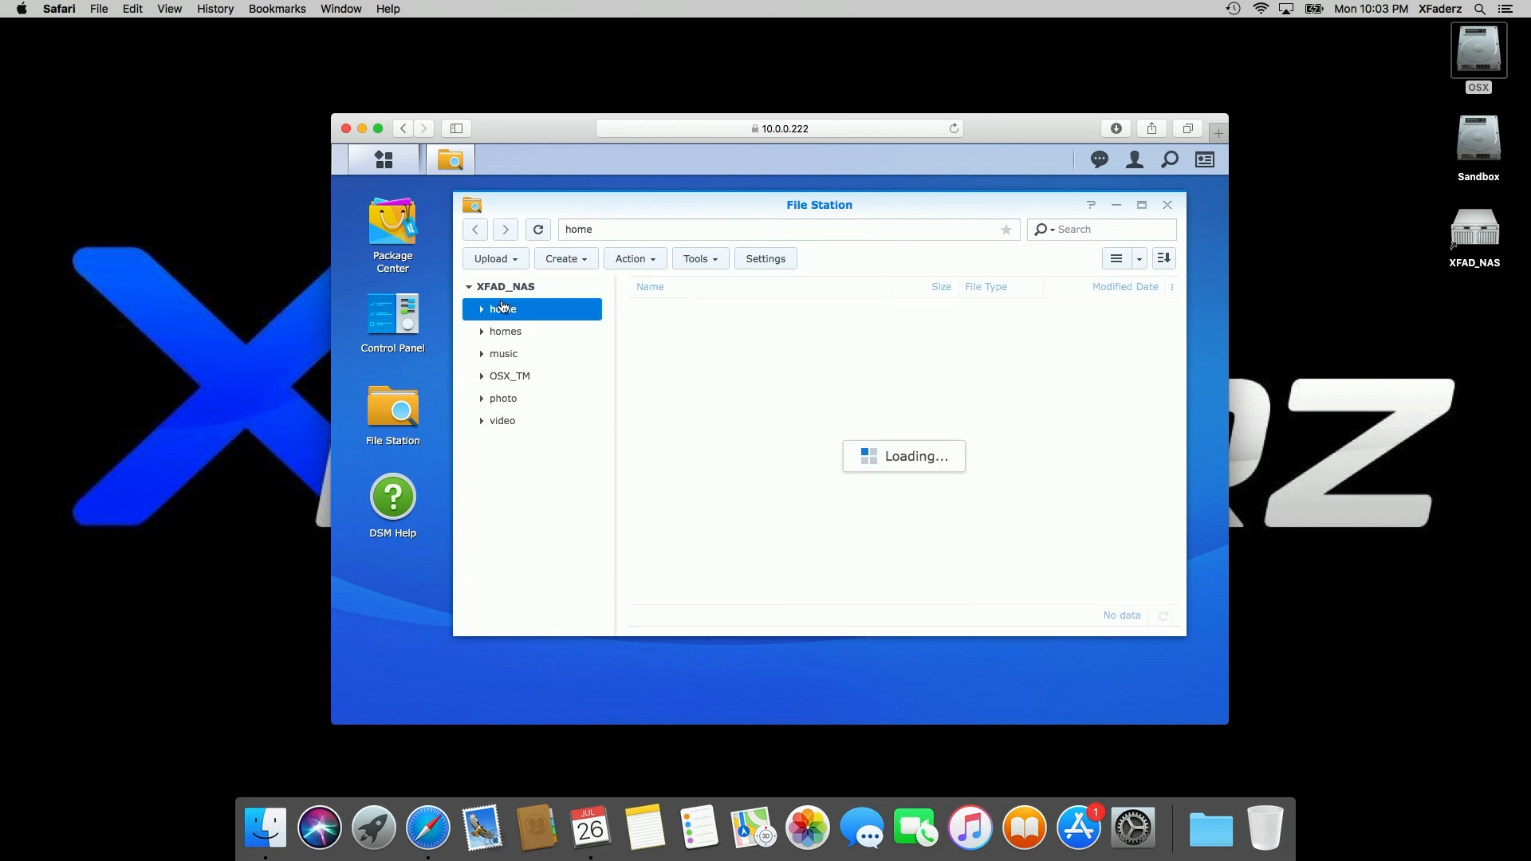
click(494, 378)
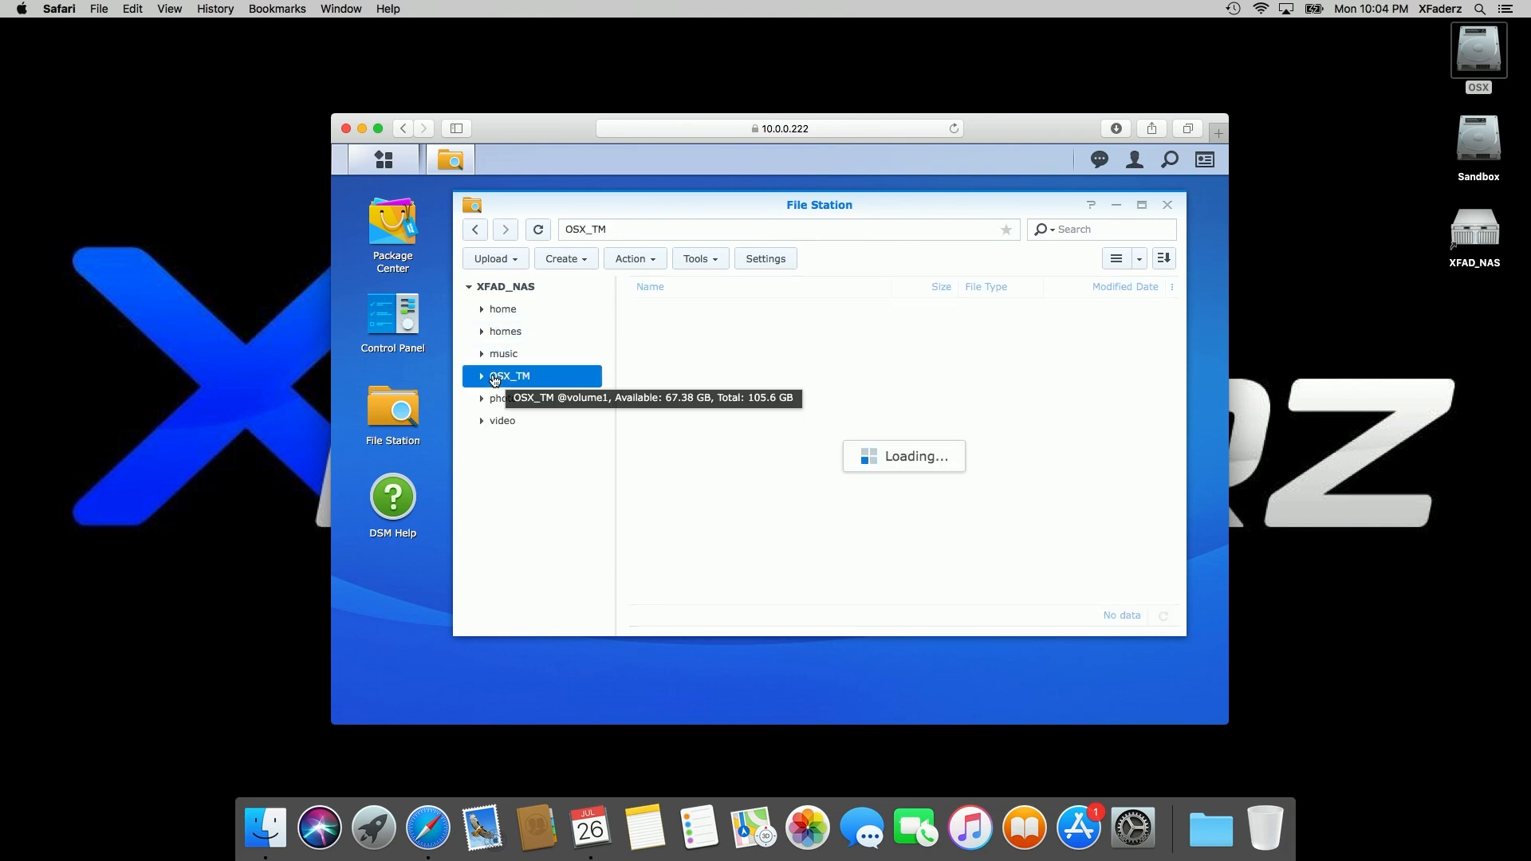